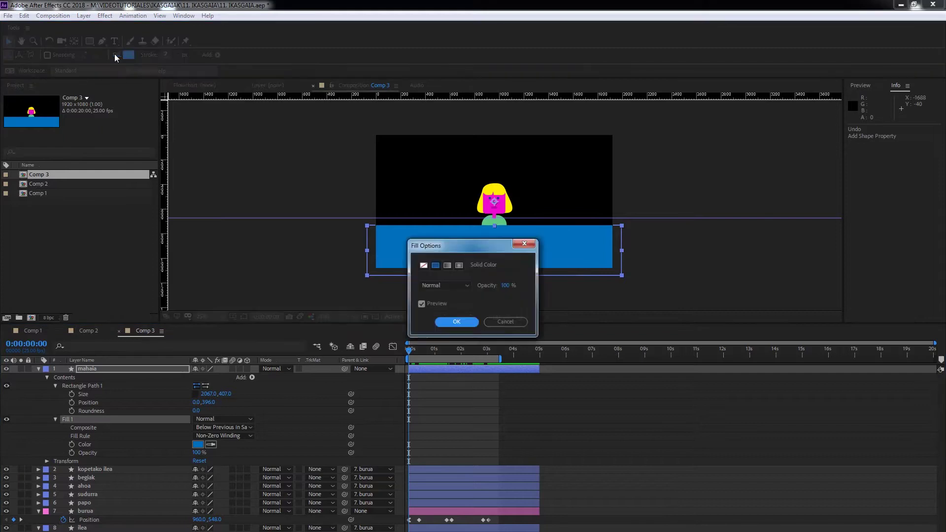
Give the mahaia rectangle a linear gradient fill with start point -349, 0 and end point -352, 649.
click(447, 265)
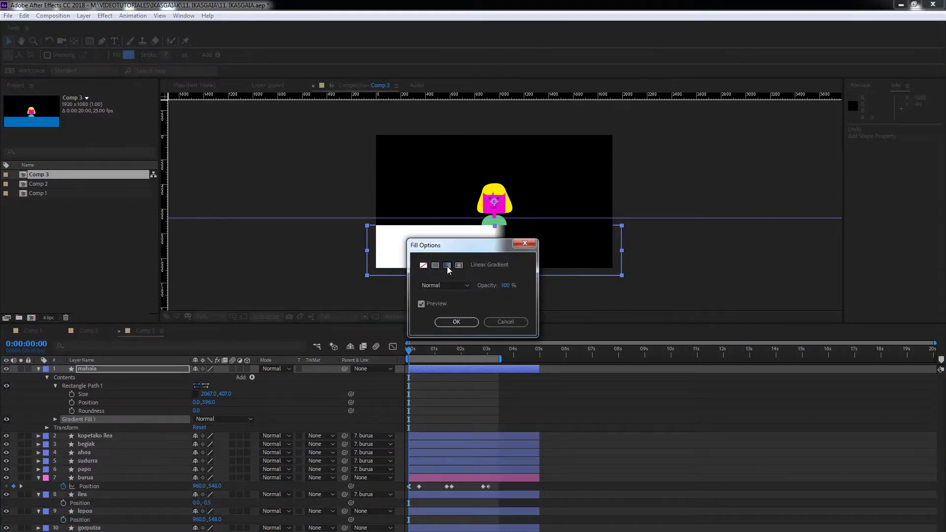
click(463, 323)
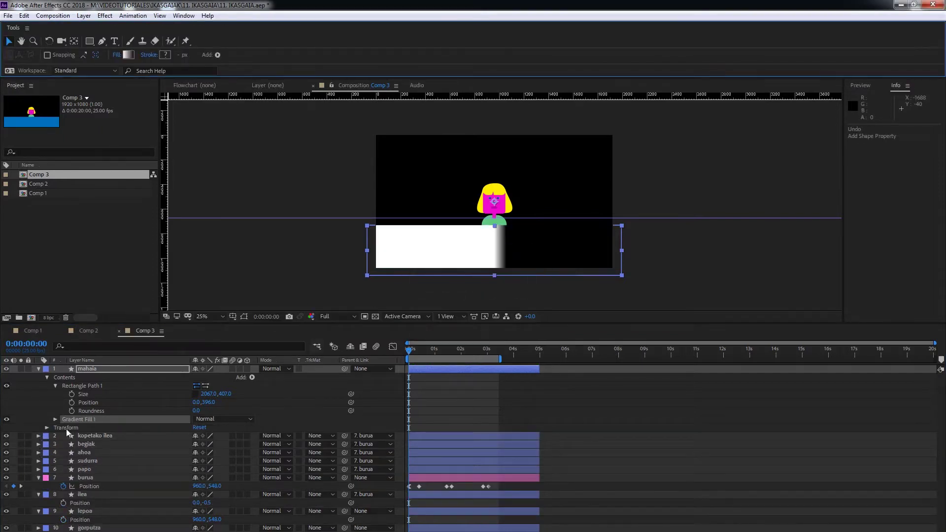
click(56, 420)
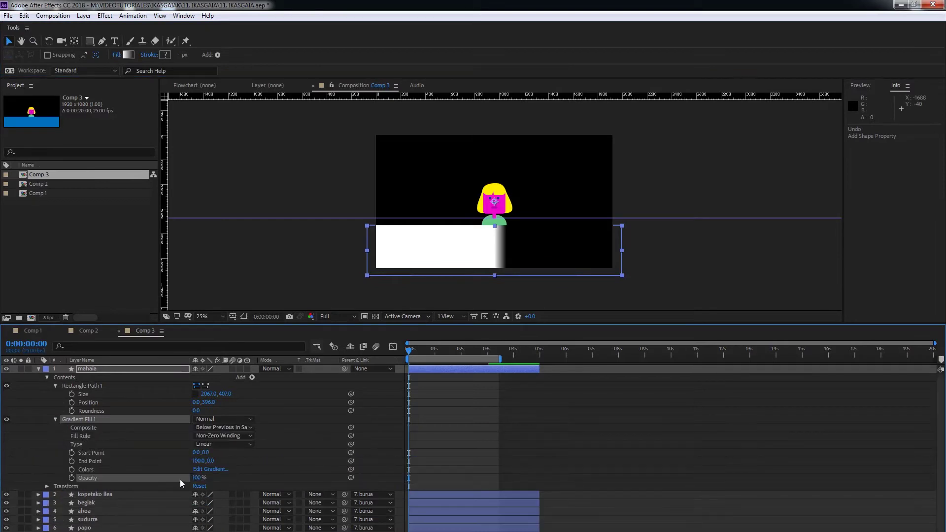
drag(196, 453, 135, 457)
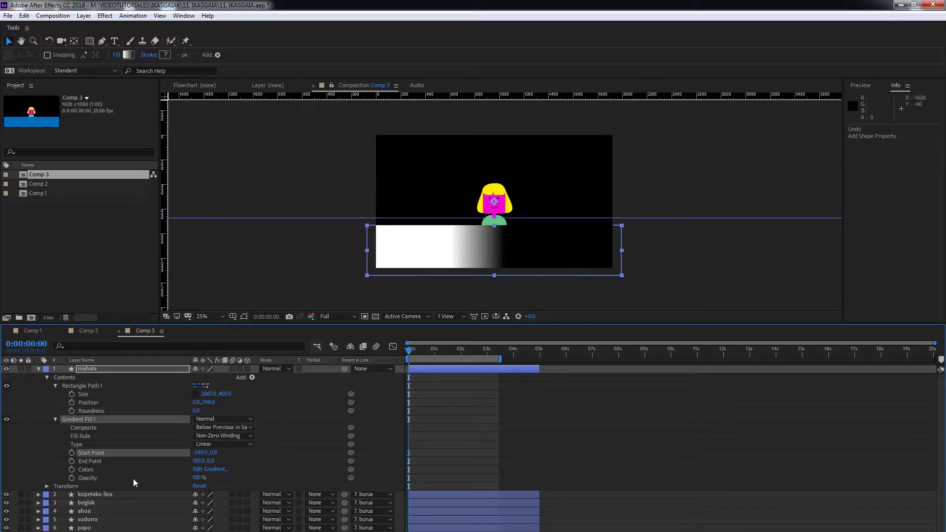
drag(210, 462, 66, 489)
Set the end colour stop of the mahaia gradient to a very dark blue.
click(204, 469)
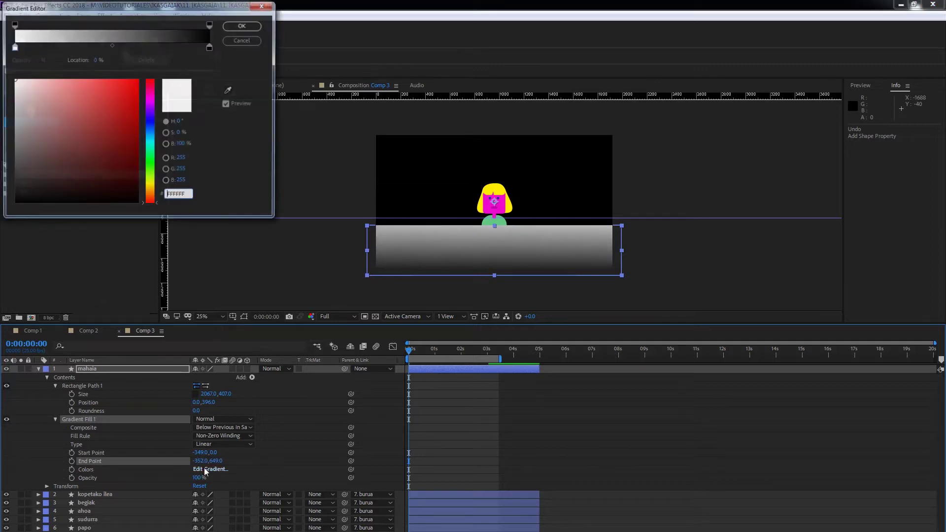
click(210, 48)
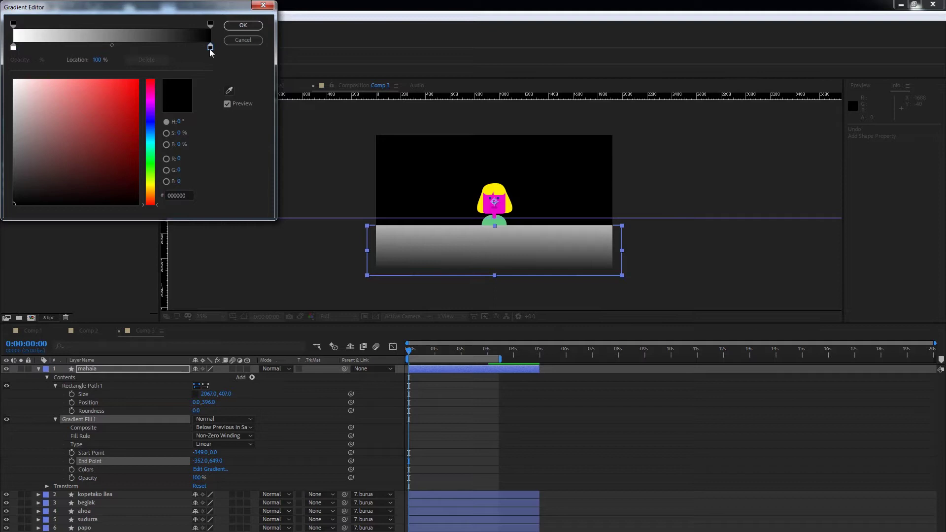
click(147, 125)
click(137, 121)
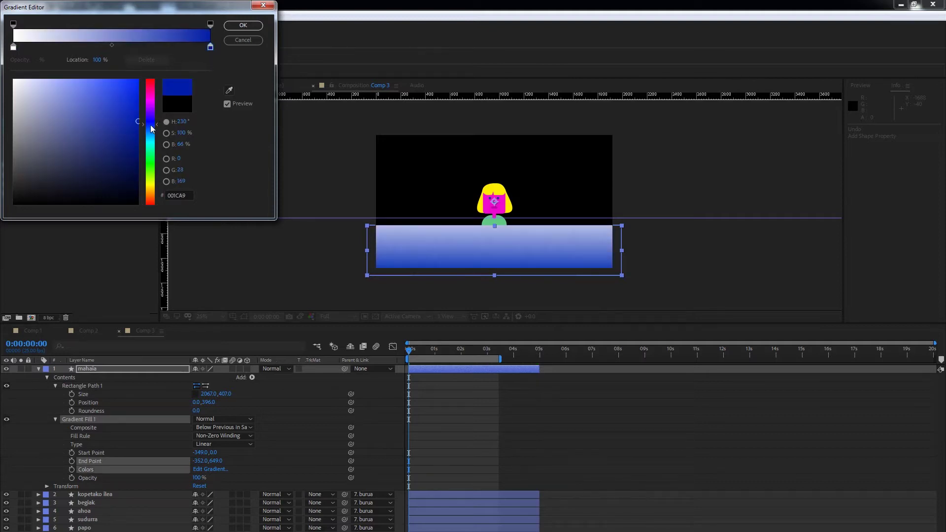
drag(129, 122, 141, 184)
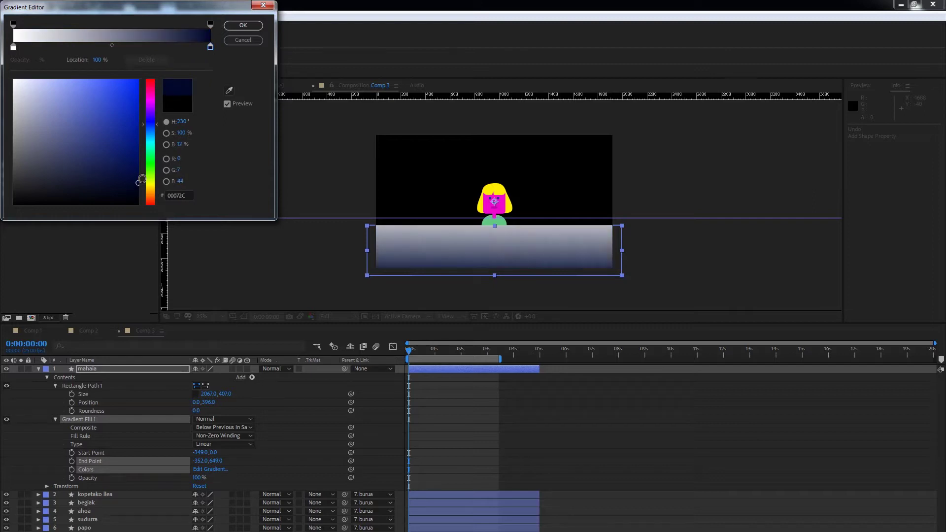
Set the start colour stop of the mahaia gradient to bright blue 0030FF, apply it and collapse the layer.
click(13, 47)
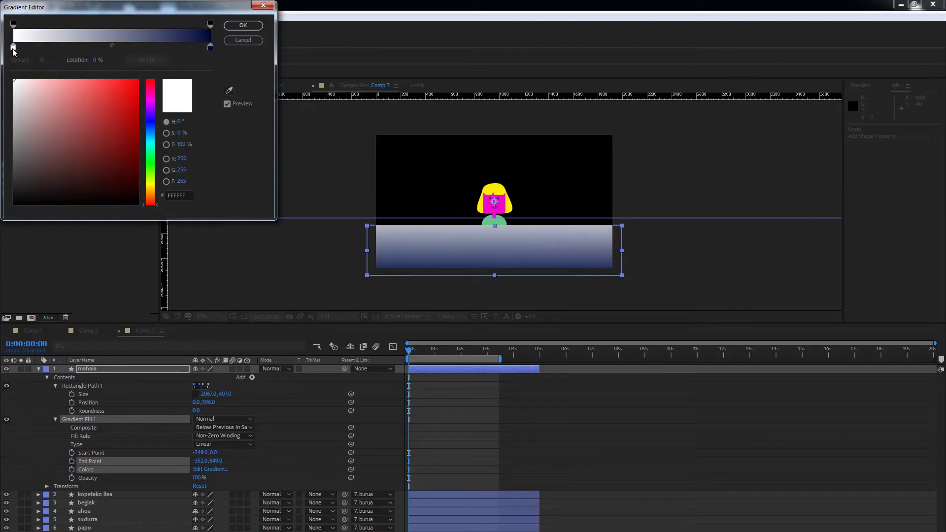
click(150, 125)
click(138, 79)
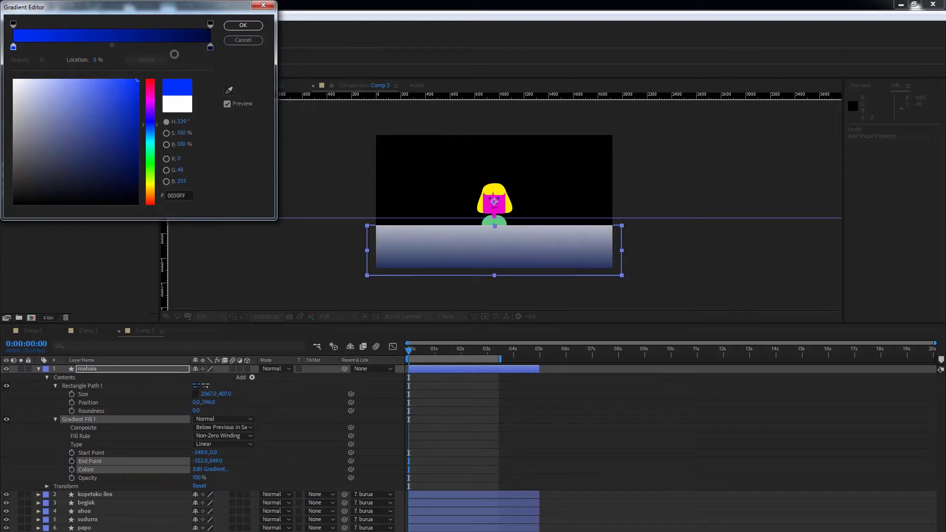
click(242, 26)
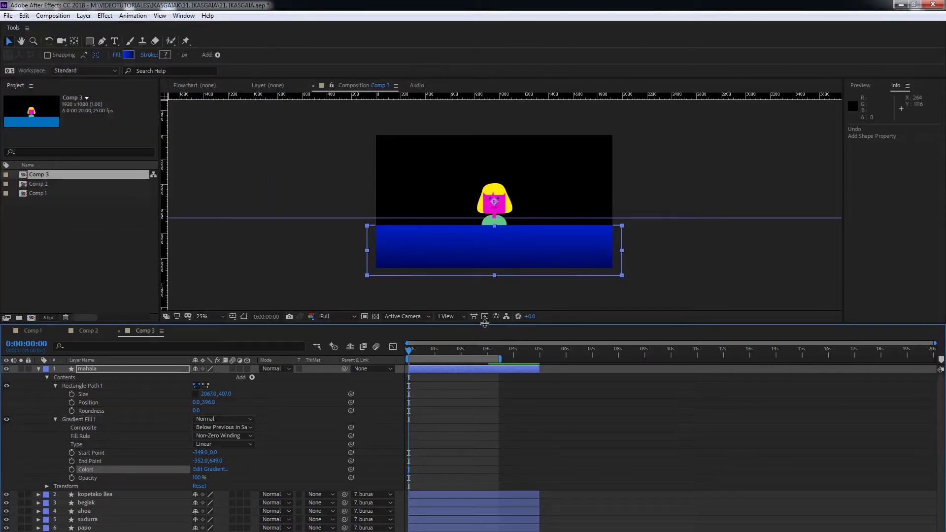
click(39, 369)
Create a new shape layer in Comp 3 and place it at the bottom of the layer stack, below gorputza.
right_click(85, 501)
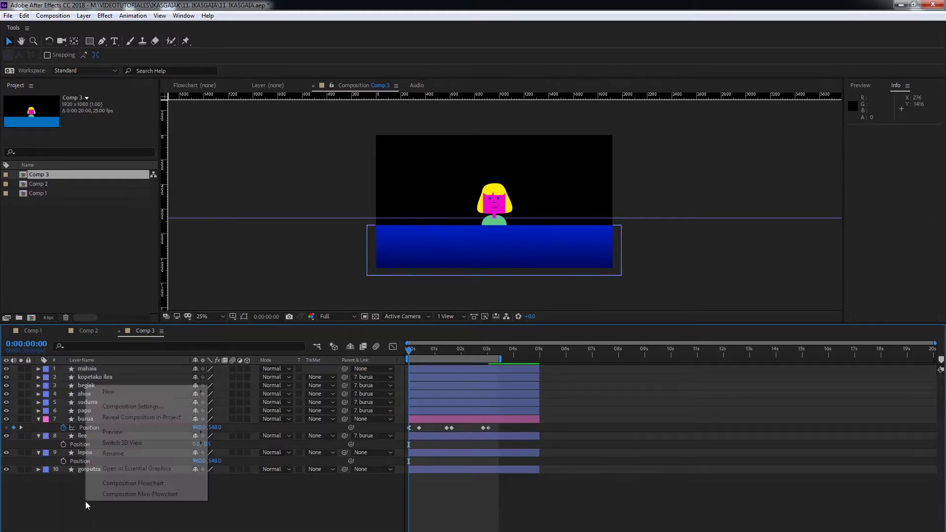
mouse_move(115, 395)
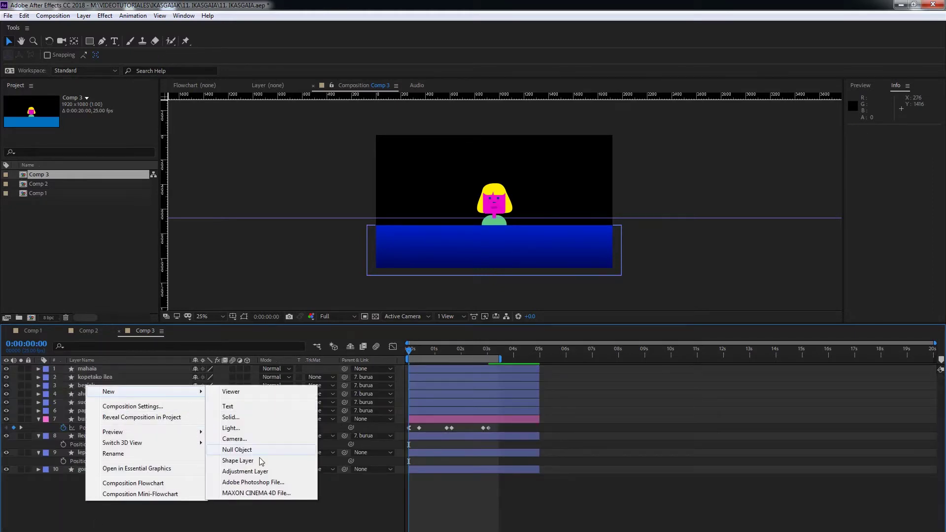
click(231, 461)
key(q)
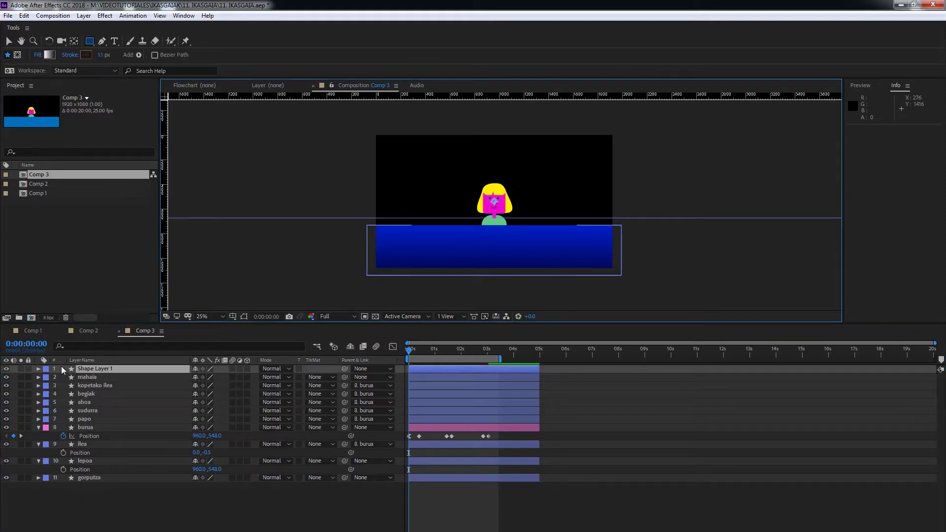
drag(91, 368, 92, 502)
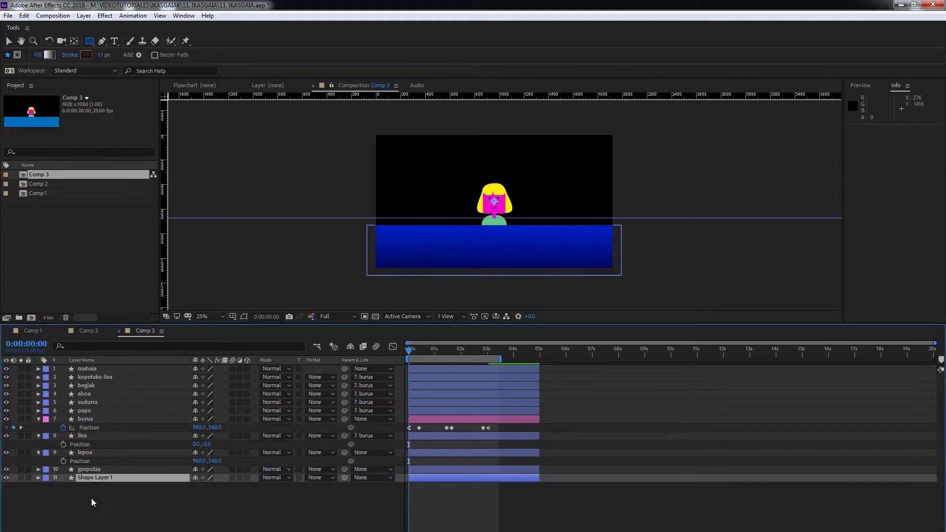
Add a rectangle path and a fill to the contents of the new background shape layer.
click(37, 478)
click(253, 486)
click(276, 278)
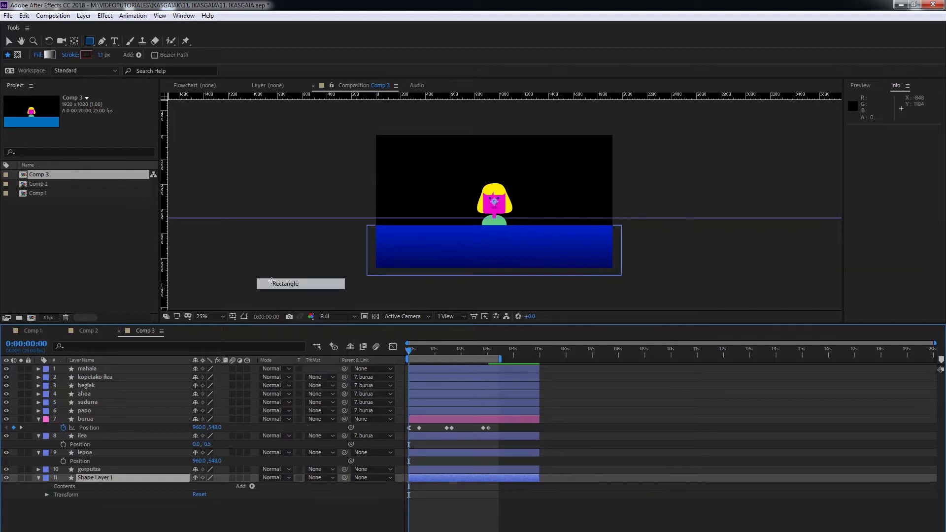
click(252, 486)
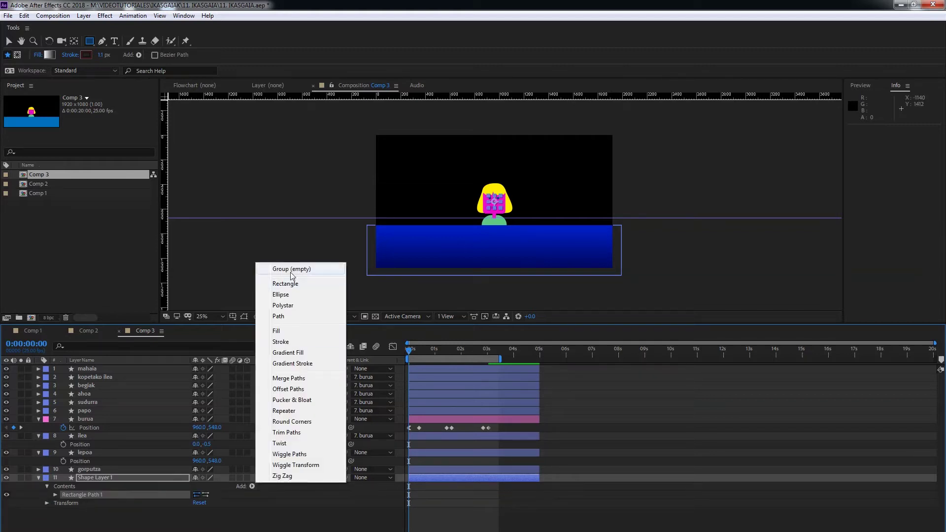
click(276, 334)
Set the background rectangle's size to 2067 by 1067.
drag(796, 465, 177, 519)
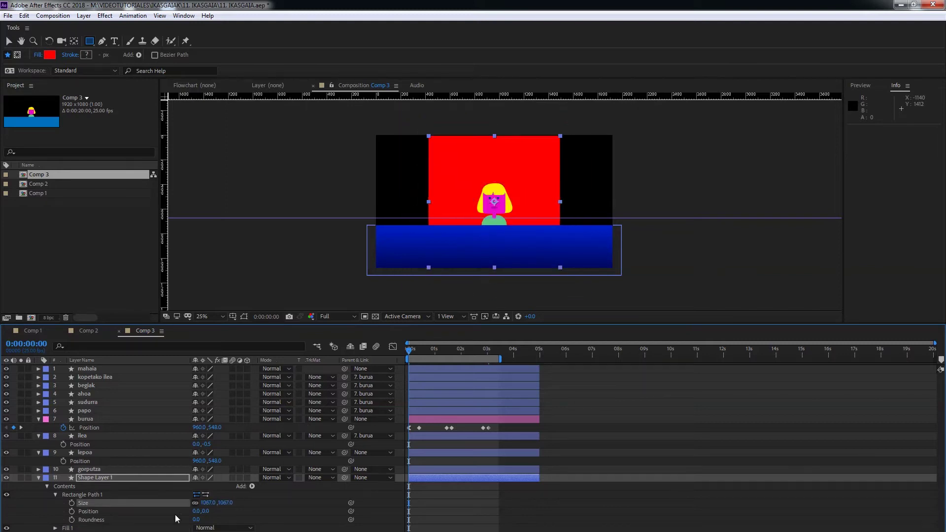
text(2067)
key(Return)
Change the background rectangle's fill from a solid colour to a radial gradient.
click(153, 528)
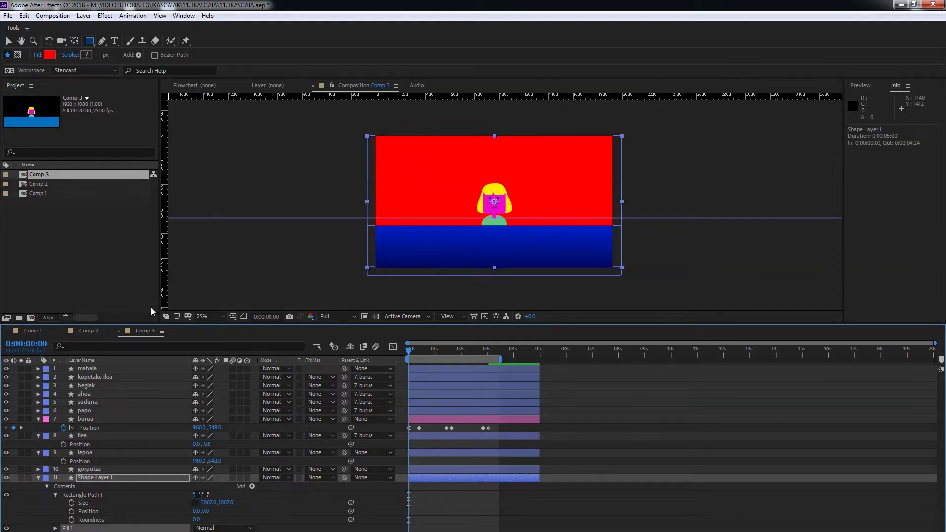
click(38, 55)
click(460, 262)
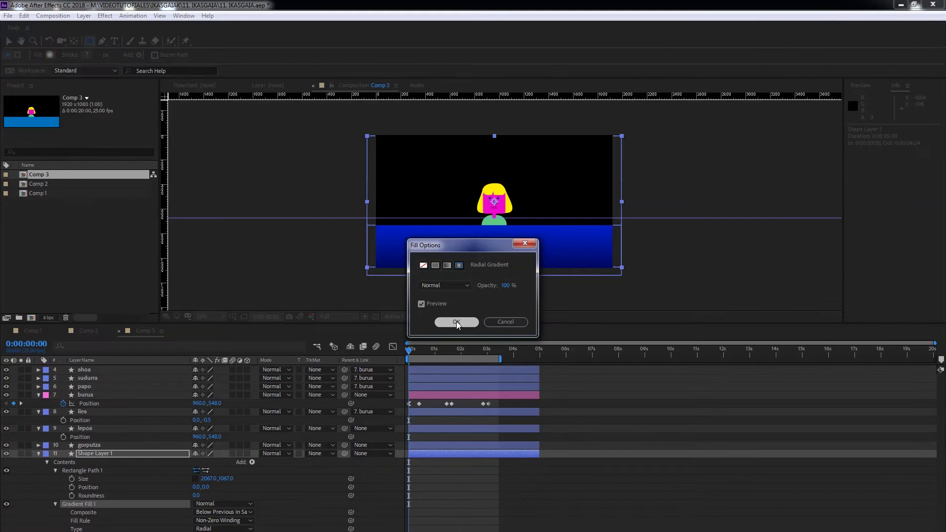
click(458, 322)
Extend the radial gradient's end point to 1266, 0, enlarging the timeline to reach its properties.
scroll(118, 504, down, 1)
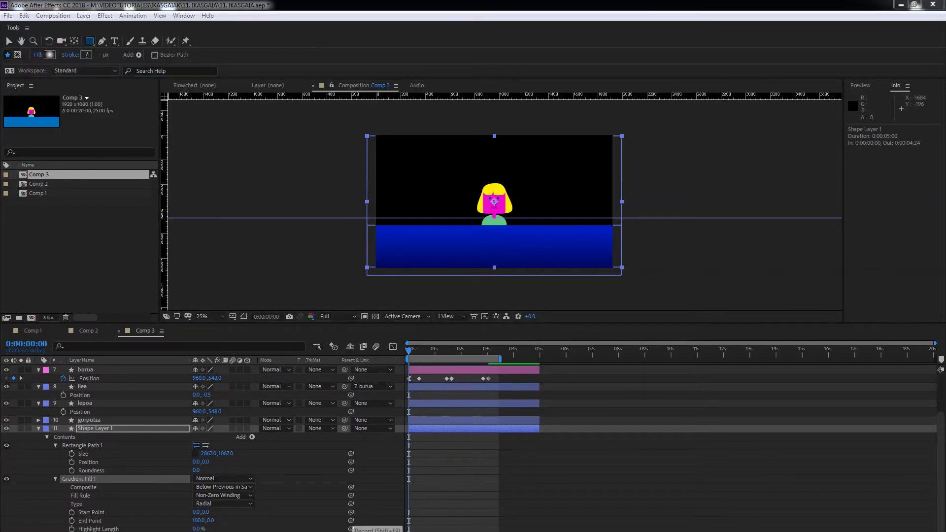
drag(412, 324, 411, 235)
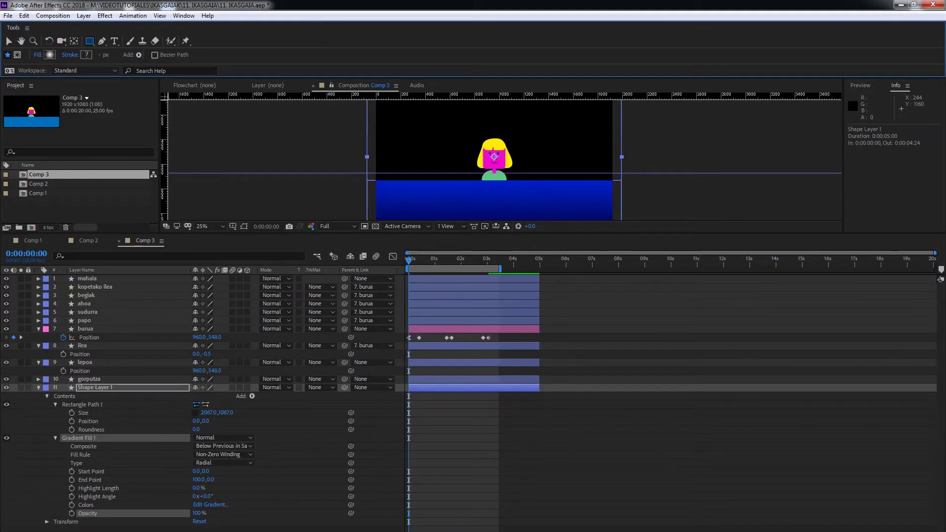
drag(196, 479, 160, 466)
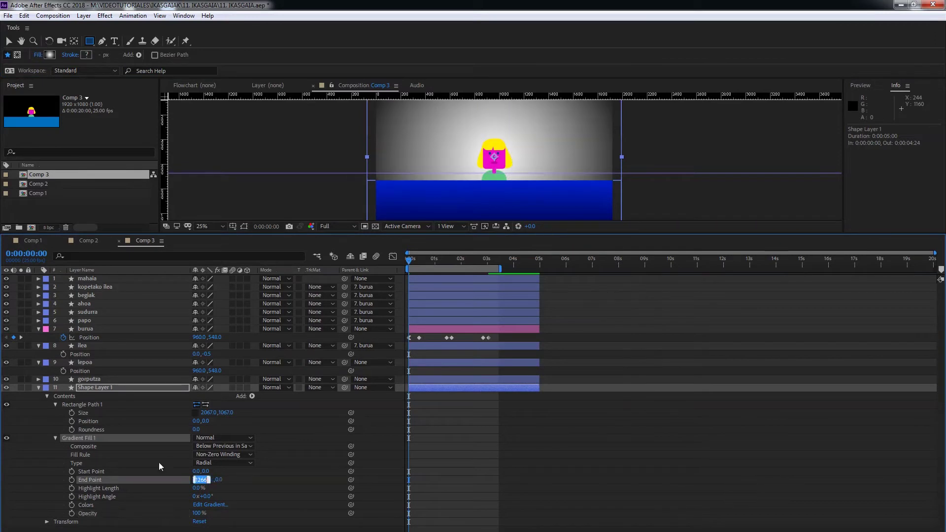
click(160, 466)
Set the radial gradient's centre colour to light blue, then collapse the layer and shrink the timeline again.
click(210, 505)
click(97, 99)
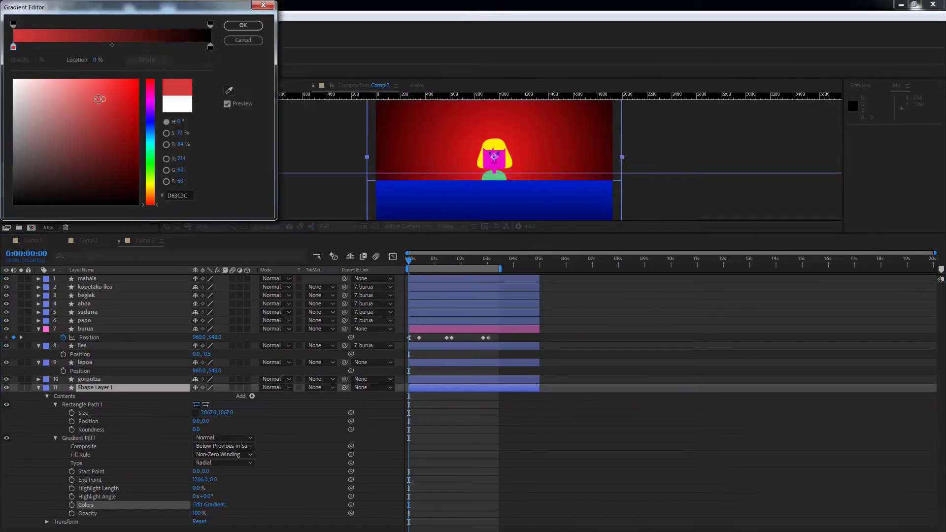
drag(150, 130, 150, 134)
click(243, 25)
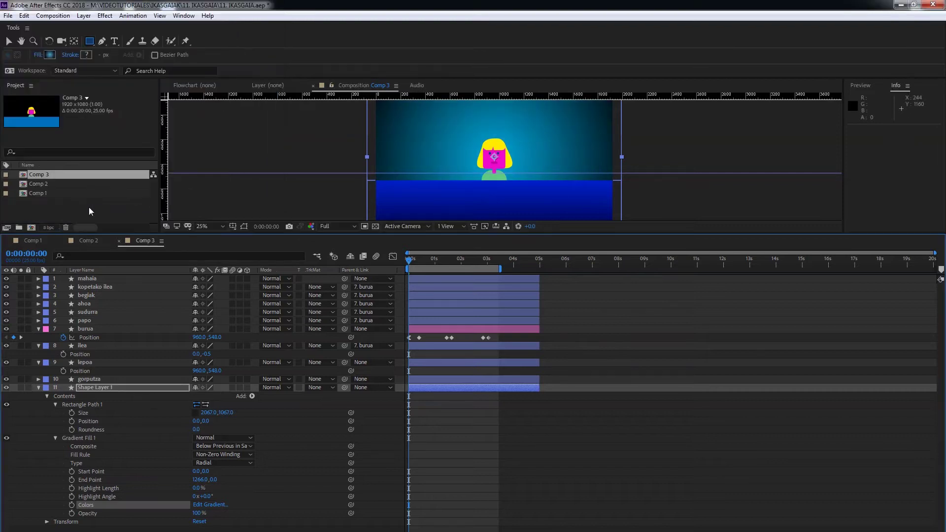
key(u)
drag(378, 235, 378, 347)
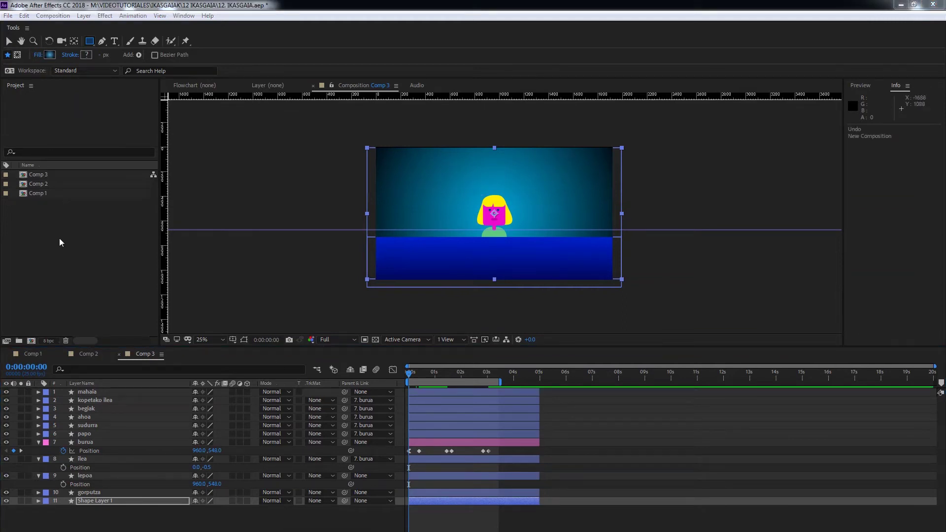
Create a new 1920 x 1080, 25 fps composition named PASTELA.
right_click(59, 238)
click(87, 245)
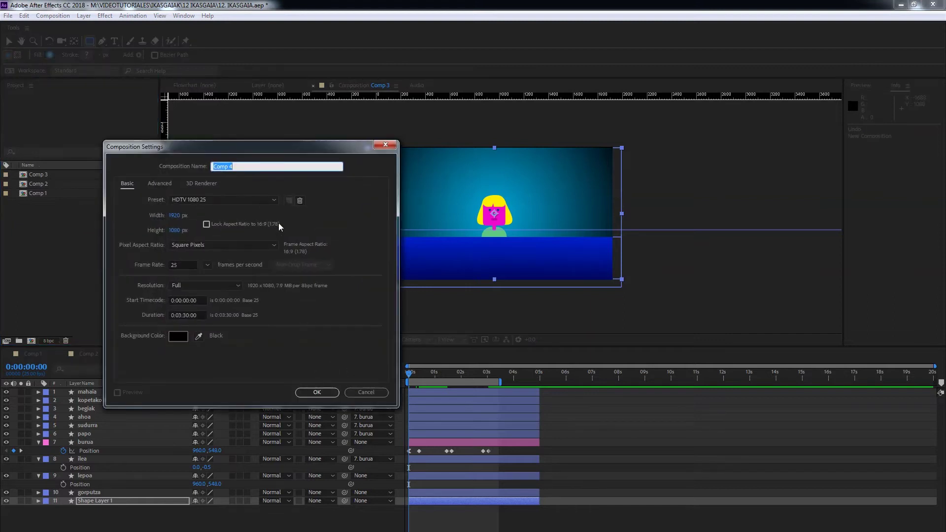
text(PASTELA)
key(Return)
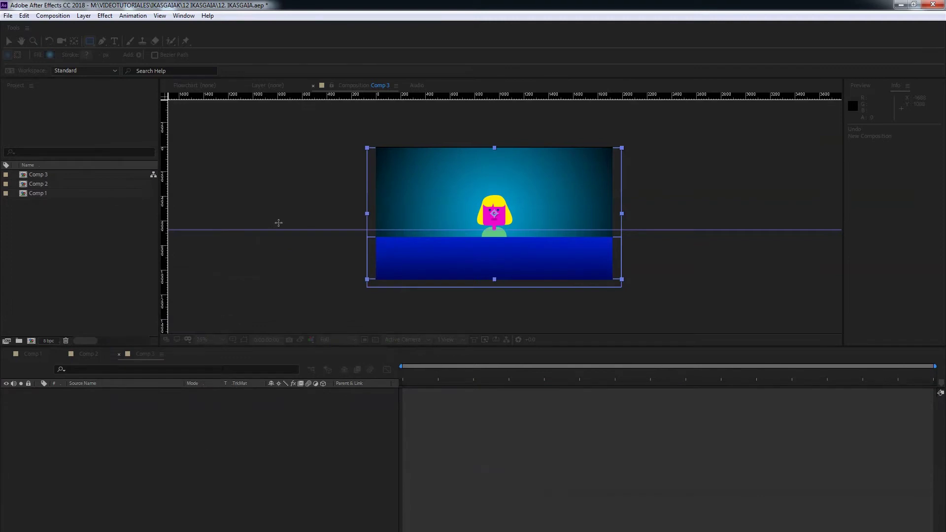
Create a shape layer in PASTELA and add a rectangle path and a fill to it.
right_click(211, 429)
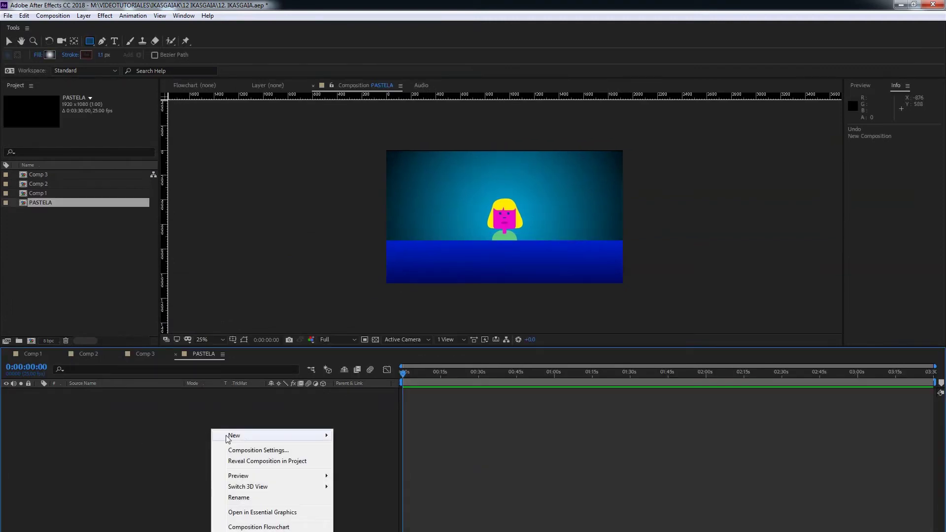
mouse_move(232, 435)
click(125, 504)
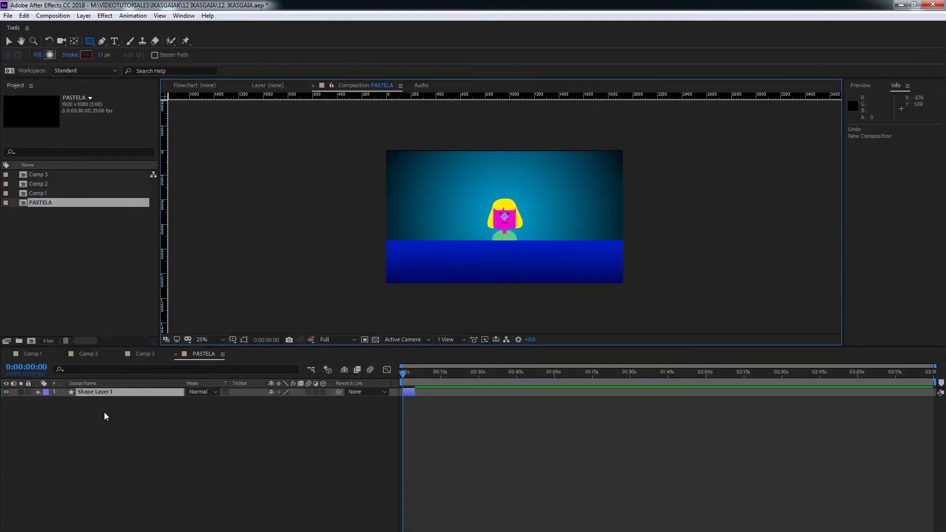
click(38, 392)
click(328, 400)
click(351, 198)
click(327, 400)
click(346, 245)
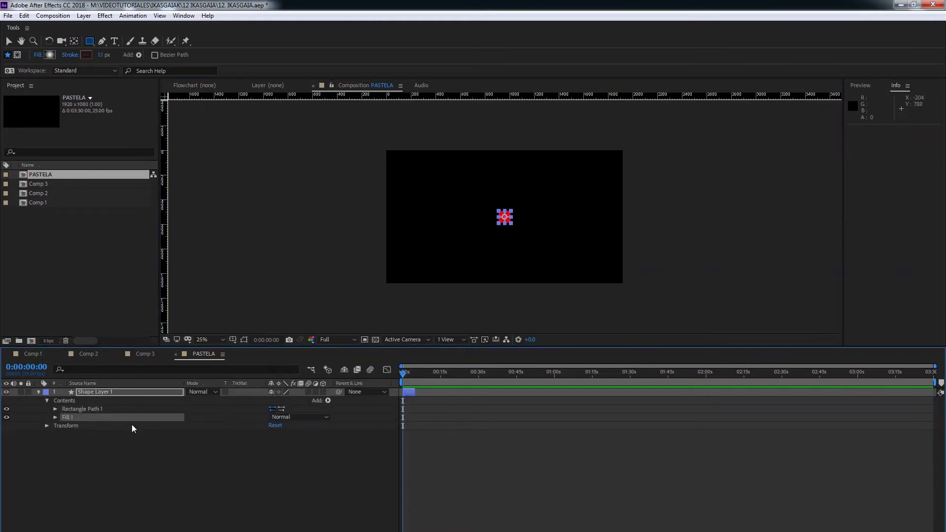
Set the rectangle's fill colour to yellow FDDF12.
click(56, 417)
click(274, 442)
drag(191, 251, 192, 235)
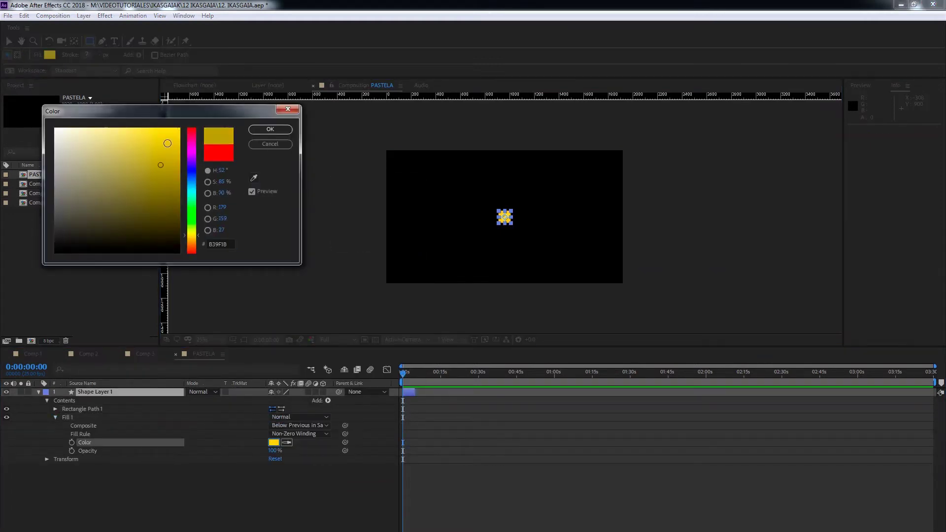
click(270, 130)
Resize the yellow rectangle to 449 by 217 and set its roundness to 32.
click(55, 409)
drag(282, 417, 360, 433)
drag(271, 433, 275, 436)
scroll(480, 268, up, 2)
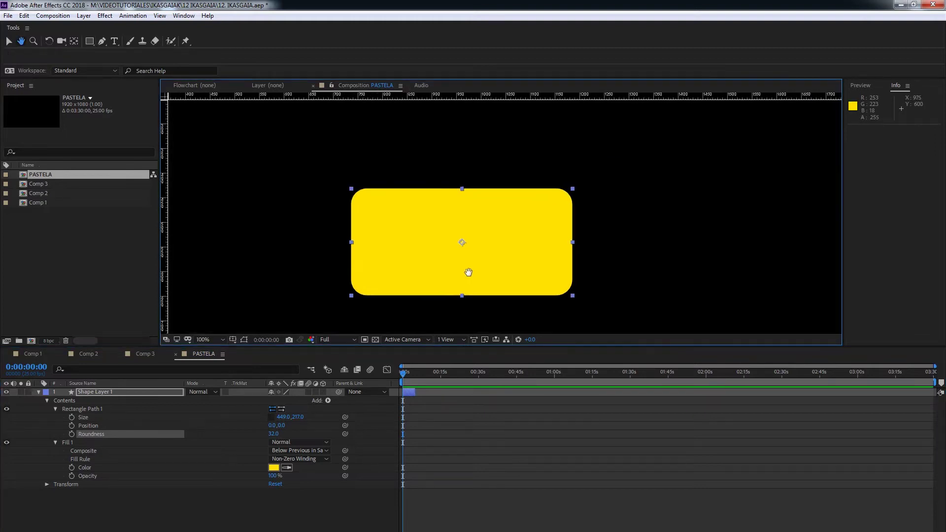
Duplicate the whole yellow rectangle layer, undoing the first duplication made with only a property selected.
scroll(468, 266, down, 1)
key(ctrl+d)
key(ctrl+z)
click(88, 390)
key(ctrl+d)
Change the duplicated rectangle layer's fill colour to a brownish orange.
click(38, 391)
click(47, 401)
click(55, 417)
click(274, 443)
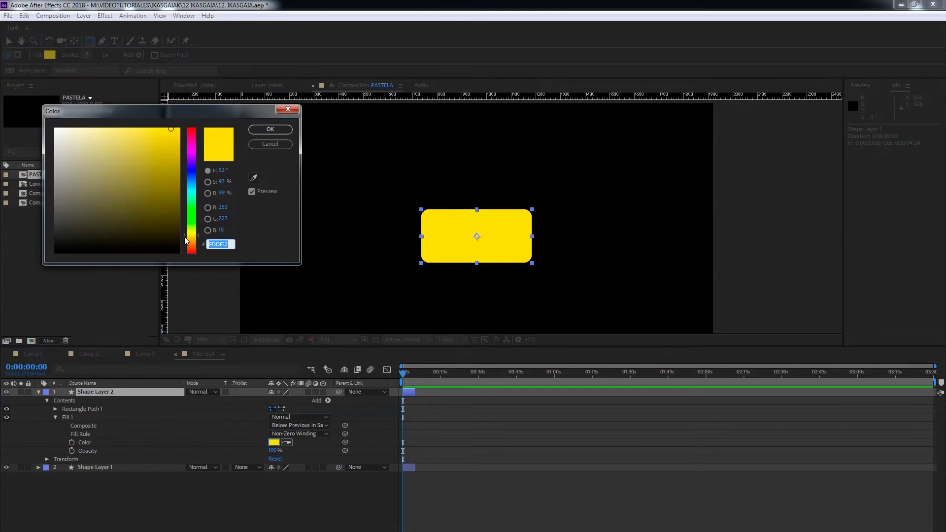
drag(191, 235, 191, 242)
click(135, 159)
click(145, 170)
click(270, 129)
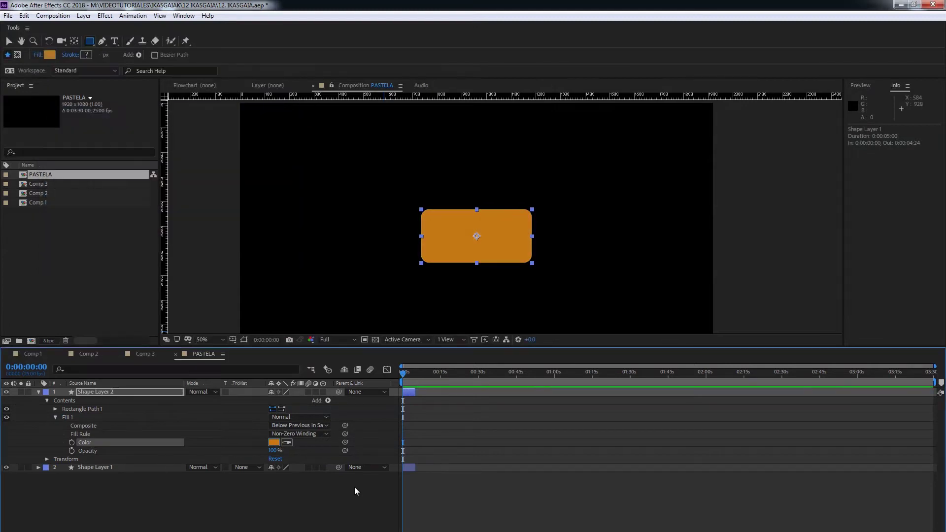
Add a Zig Zag operator to the duplicated rectangle and set its size to 33.
click(328, 401)
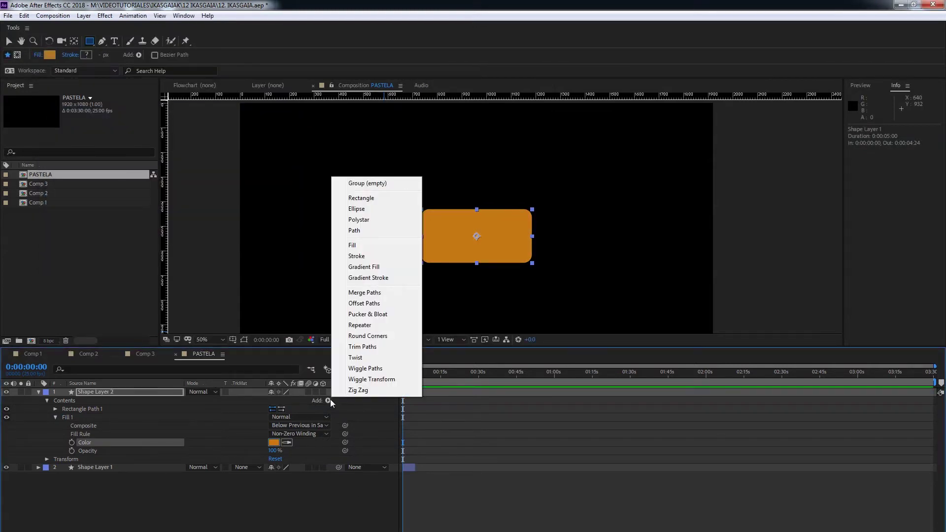
click(352, 445)
click(55, 417)
drag(273, 425, 295, 425)
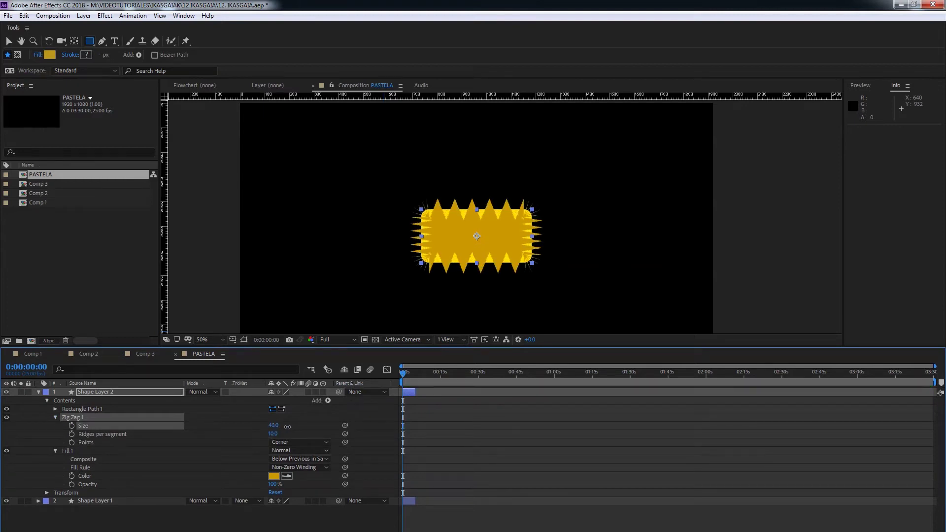
Move the zigzag layer straight up 160 px to position 960, 380.
click(80, 398)
key(shift+Up)
key(shift+Up)
key(shift+Up)
key(shift+Up)
key(shift+Up)
key(shift+Up)
key(shift+Up)
key(shift+Up)
key(shift+Up)
key(shift+Up)
key(shift+Up)
key(shift+Up)
key(shift+Up)
key(shift+Up)
key(shift+Up)
key(shift+Up)
Add Round Corners with a radius of 20 to the zigzag shape to smooth its points.
click(328, 401)
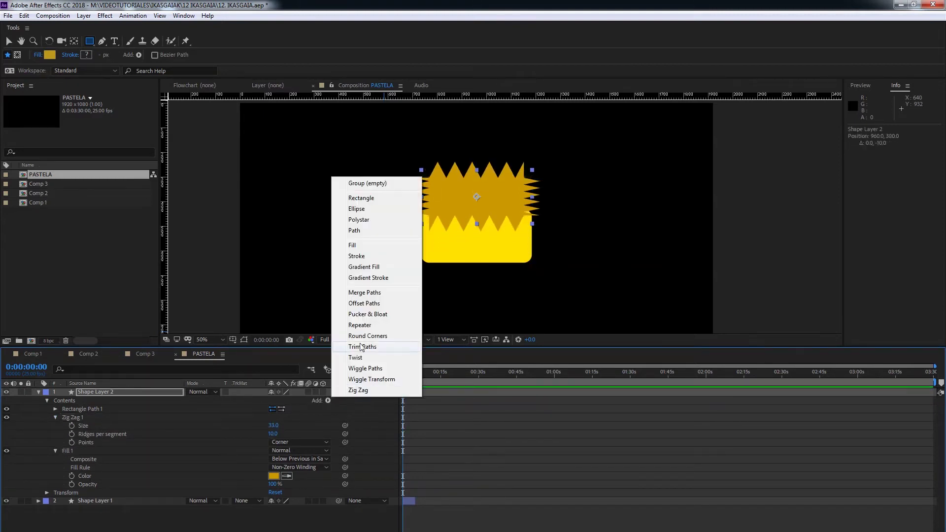
click(367, 336)
click(55, 451)
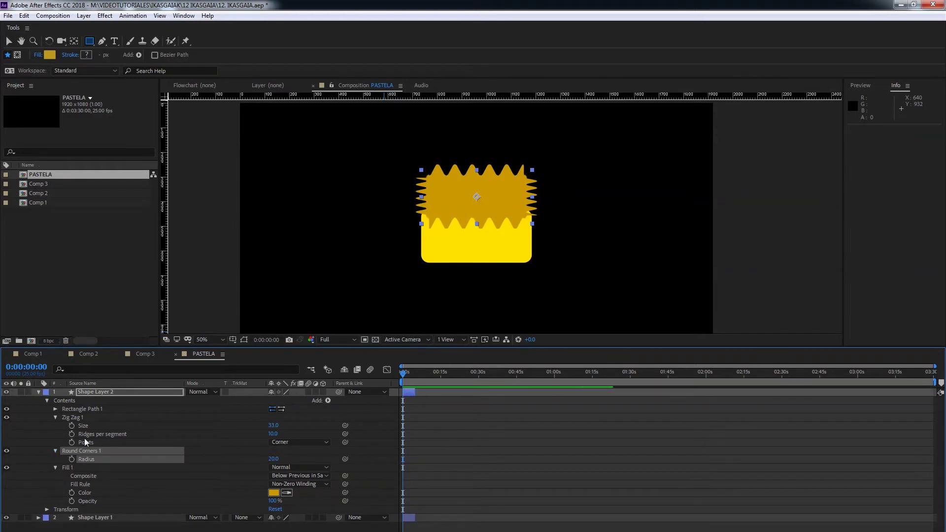
Scale the zigzag layer to 125% and set its position to 960, 355.
click(46, 509)
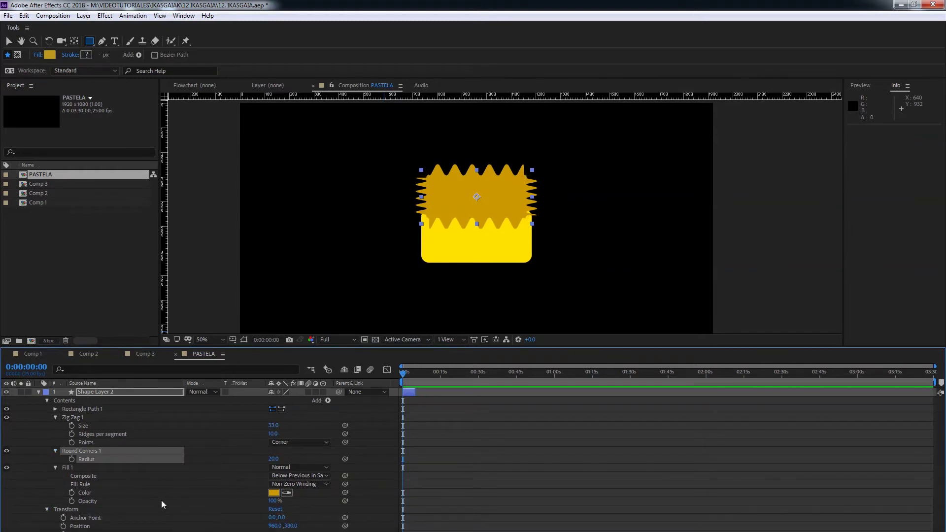
drag(217, 347, 218, 324)
mouse_move(277, 511)
mouse_down()
mouse_move(293, 511)
mouse_move(279, 502)
mouse_up()
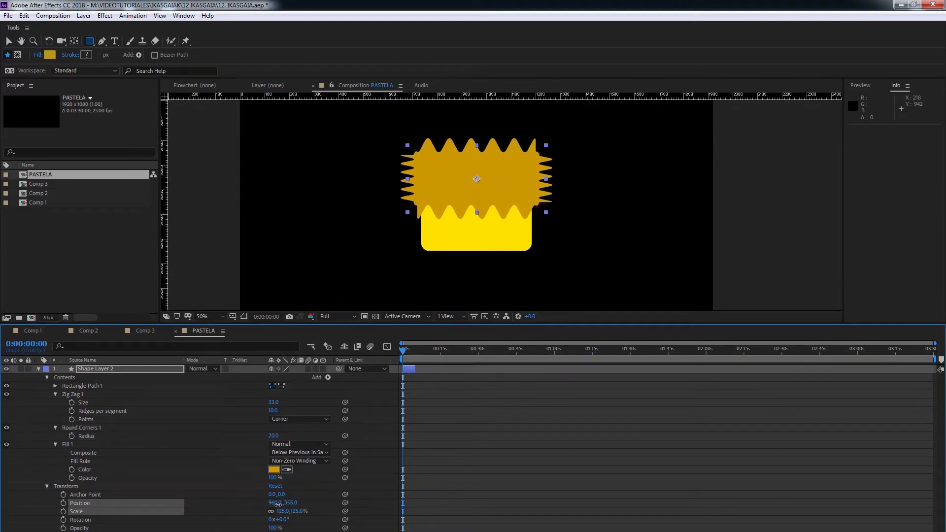
Duplicate the yellow rectangle layer and place the copy at the top of the layer stack.
click(40, 370)
click(108, 377)
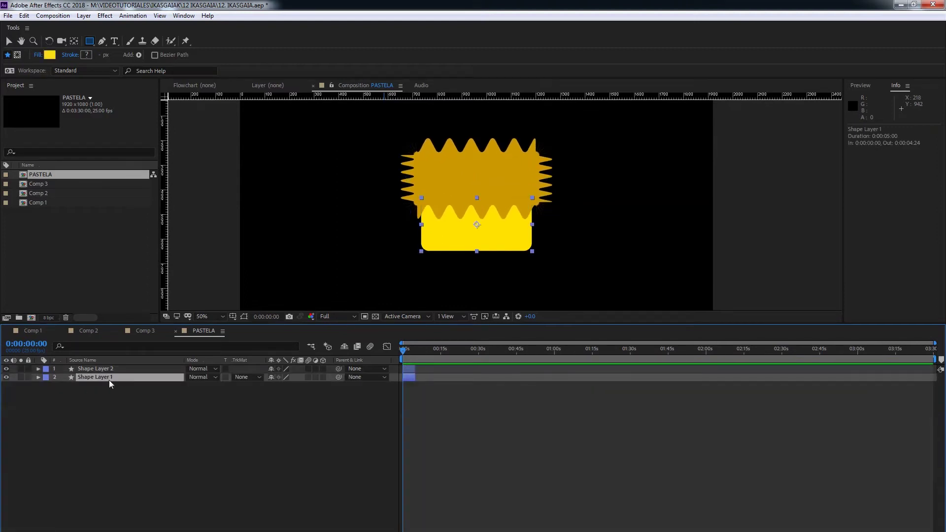
key(ctrl+d)
drag(102, 379, 104, 368)
Set the zigzag layer's track matte to Alpha Matte "Shape Layer 3".
click(98, 377)
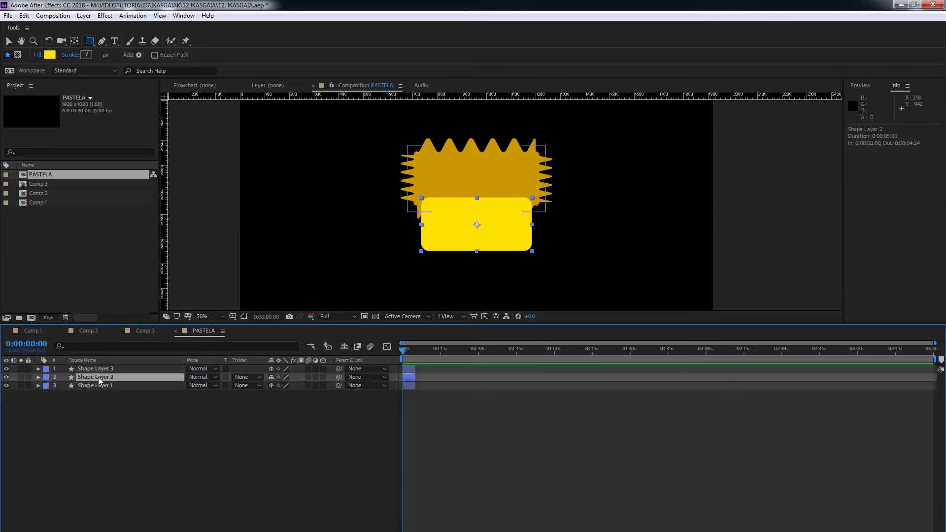
click(246, 377)
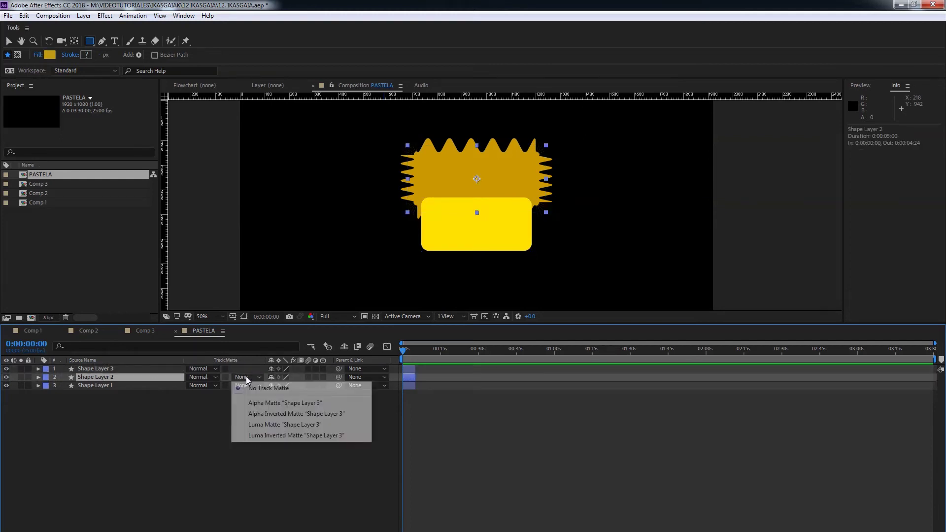
click(264, 404)
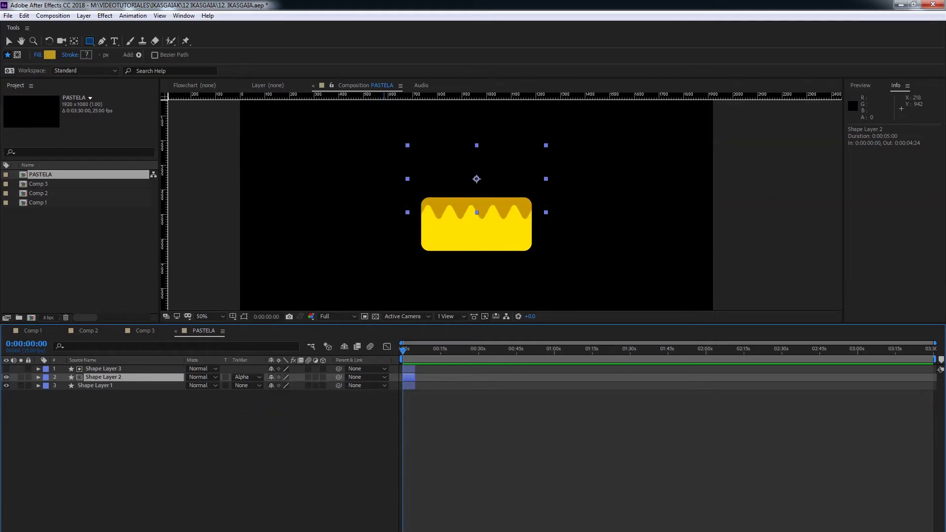
Create an empty shape layer at the top of the stack and give it a Brown label.
right_click(102, 433)
mouse_move(127, 438)
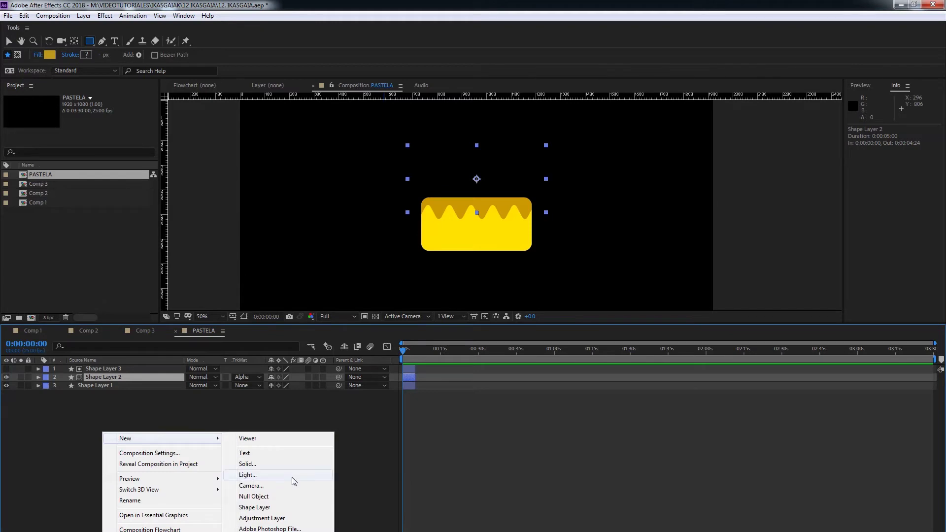
click(248, 506)
drag(99, 377, 93, 368)
click(46, 369)
click(71, 324)
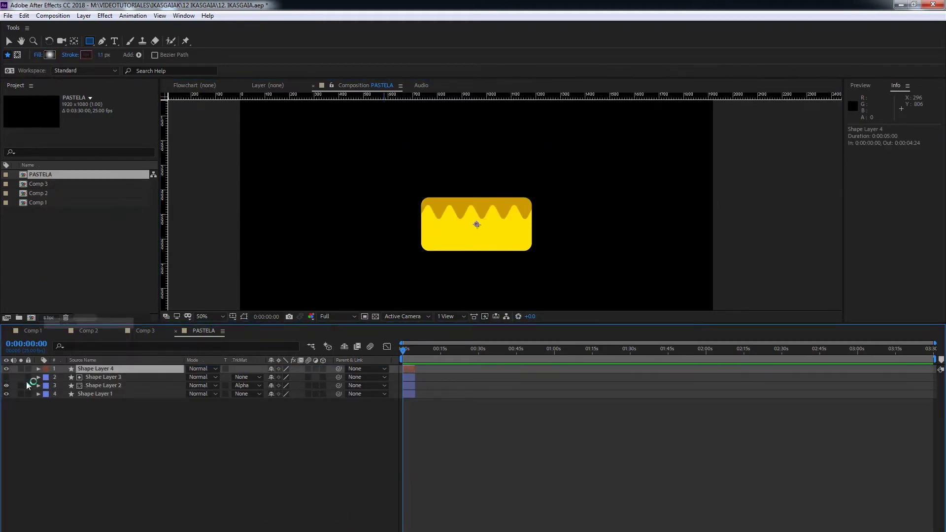
Add a filled rectangle to the new layer as a candle, sized 45 by 127 and positioned at 0, -173.
click(38, 369)
click(328, 377)
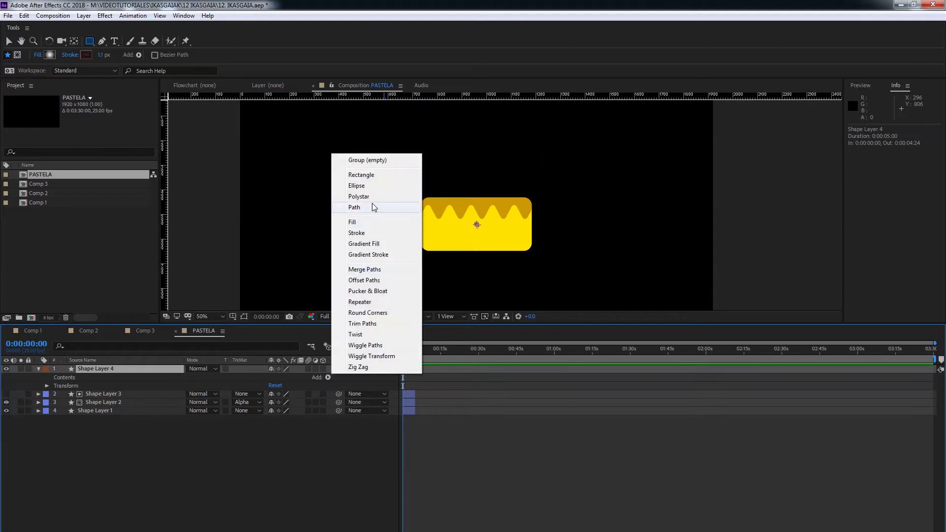
click(377, 175)
drag(279, 394, 262, 395)
click(327, 378)
click(352, 222)
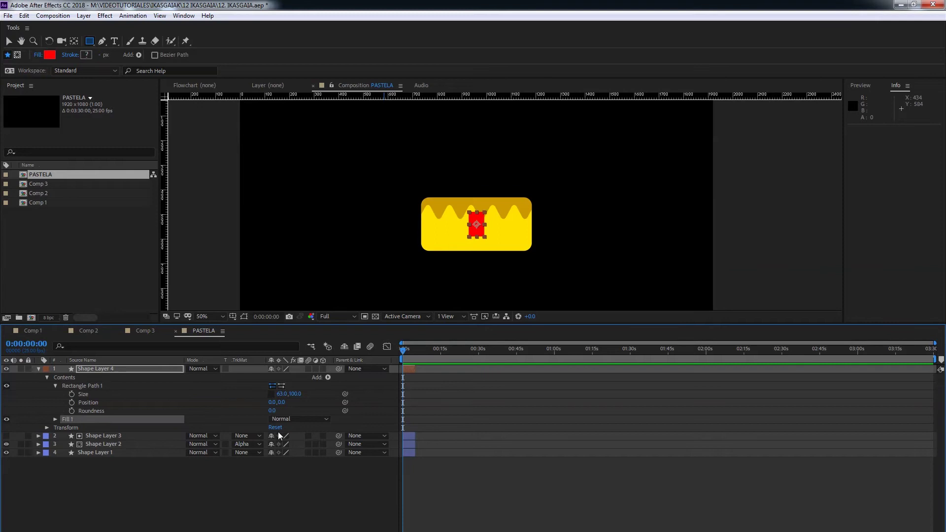
drag(284, 394, 261, 402)
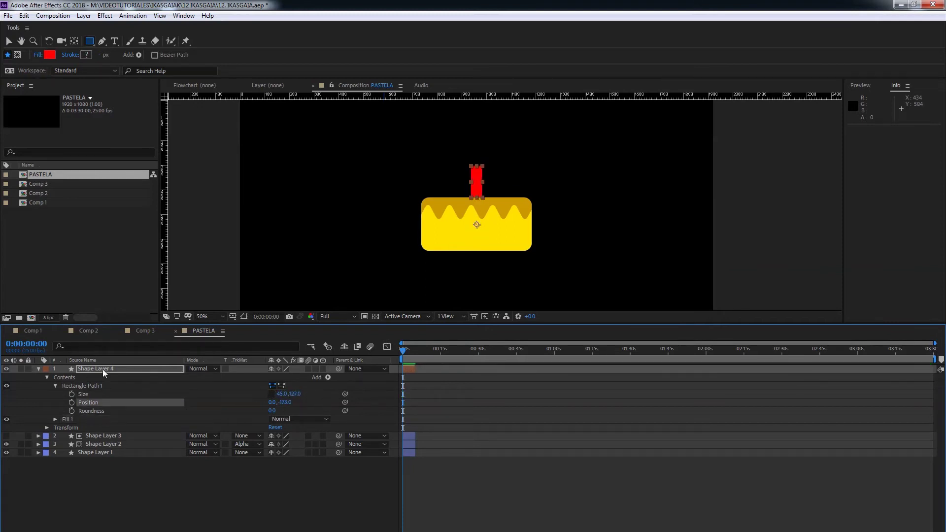
Move the candle layer beneath all the cake layers and change its fill colour to light beige.
drag(104, 370, 104, 457)
click(55, 444)
click(273, 469)
click(79, 136)
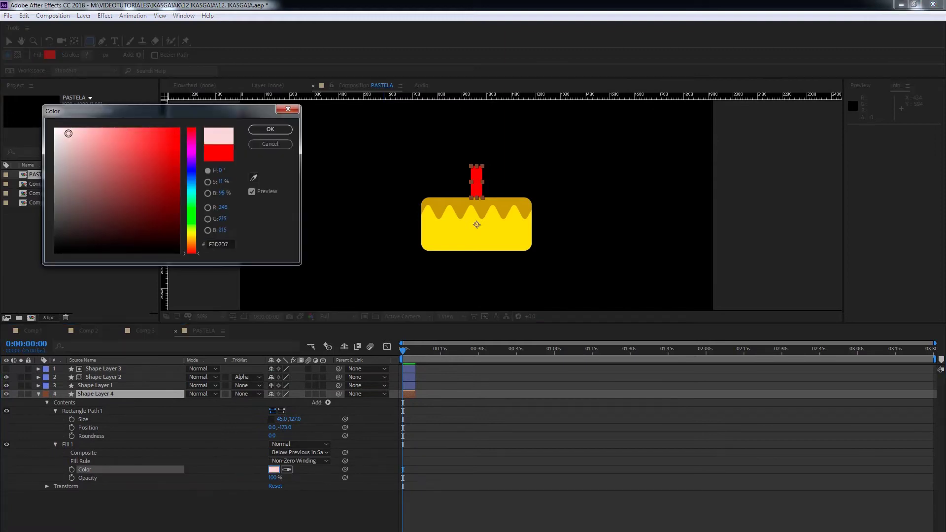
click(192, 242)
click(197, 239)
drag(196, 238, 196, 246)
click(90, 154)
click(194, 240)
key(Return)
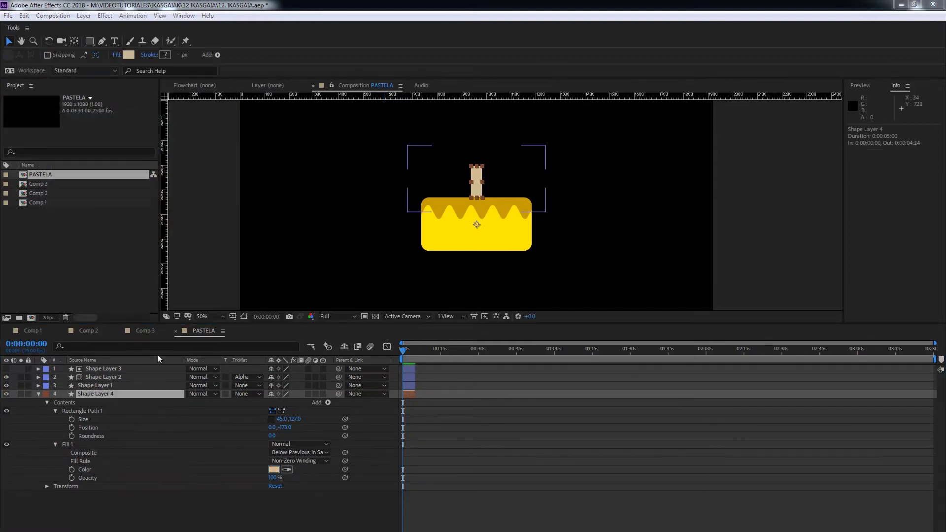
Give the candle a Bevel and Emboss layer style with increased Size and Soften, and lengthen it downward behind the cake.
click(84, 15)
mouse_move(44, 267)
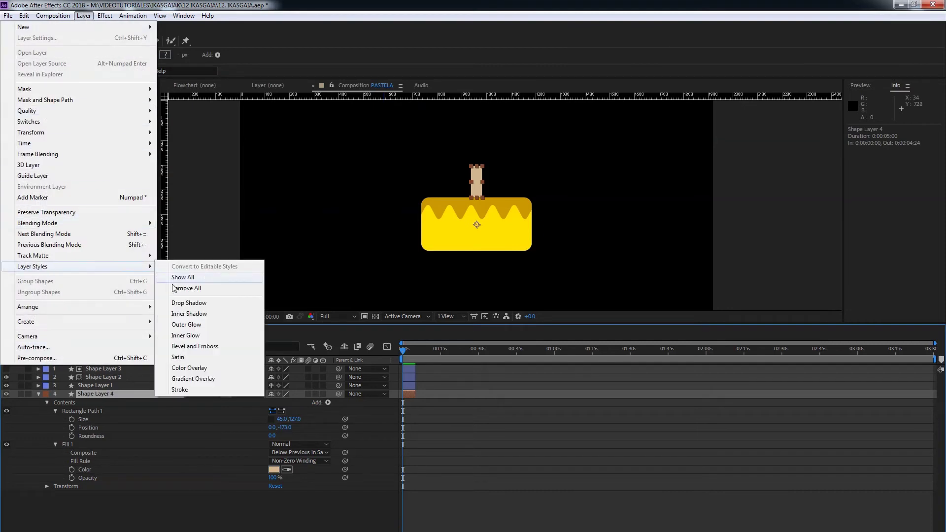
click(202, 347)
click(55, 503)
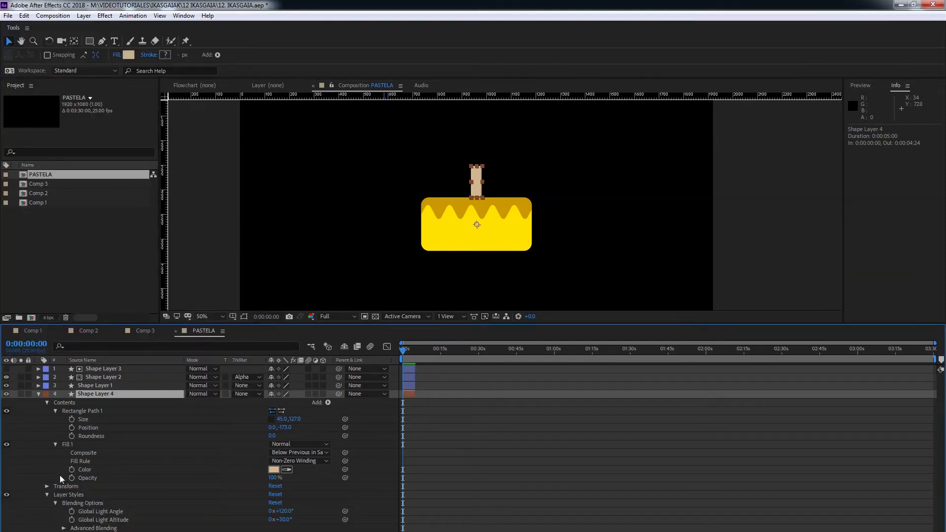
click(55, 503)
click(55, 511)
scroll(73, 492, down, 3)
mouse_move(272, 487)
mouse_down()
mouse_move(293, 487)
mouse_move(287, 480)
mouse_up()
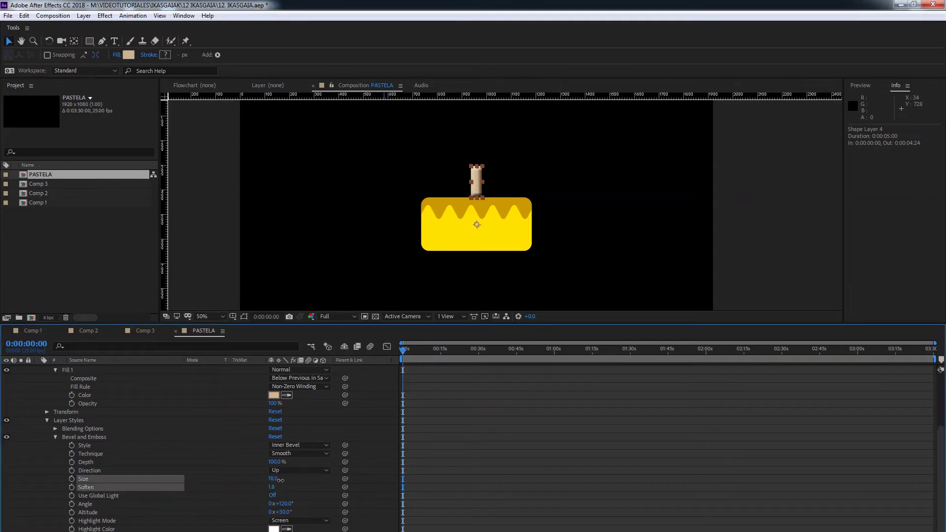
scroll(148, 439, up, 5)
drag(296, 419, 289, 428)
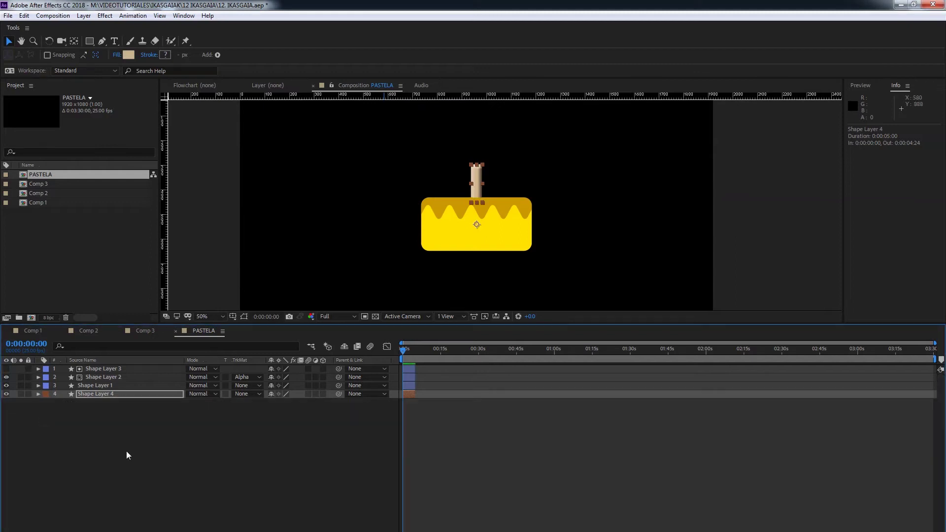
Create another empty shape layer, place it at the top of the stack and give it an Orange label.
right_click(152, 443)
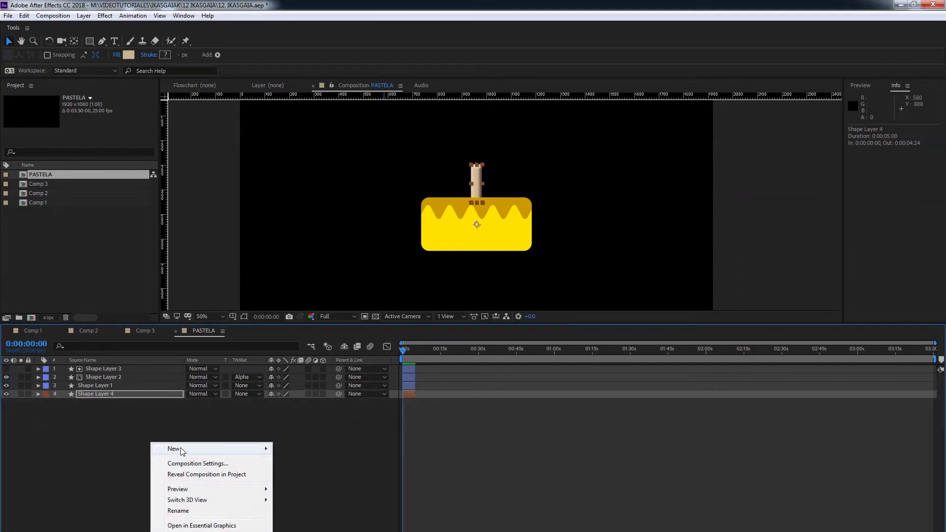
mouse_move(173, 448)
click(73, 518)
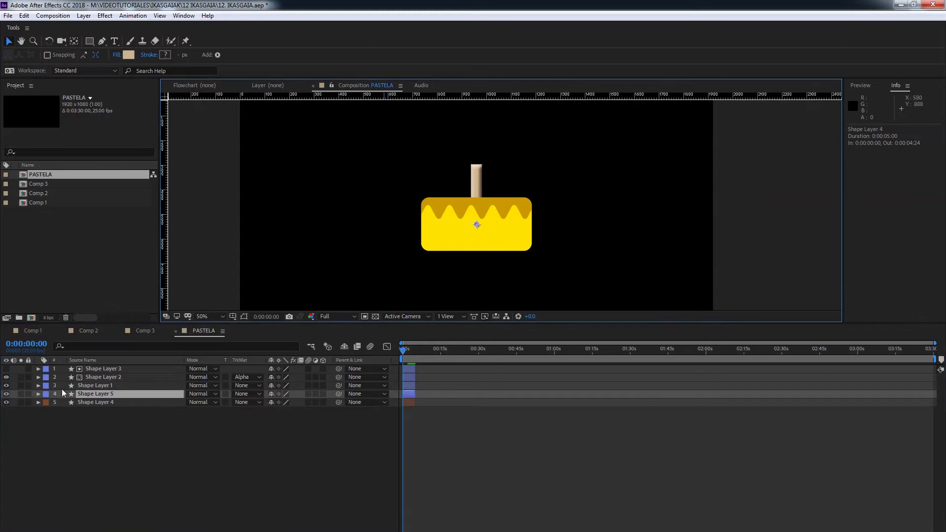
key(q)
drag(110, 393, 114, 366)
click(45, 368)
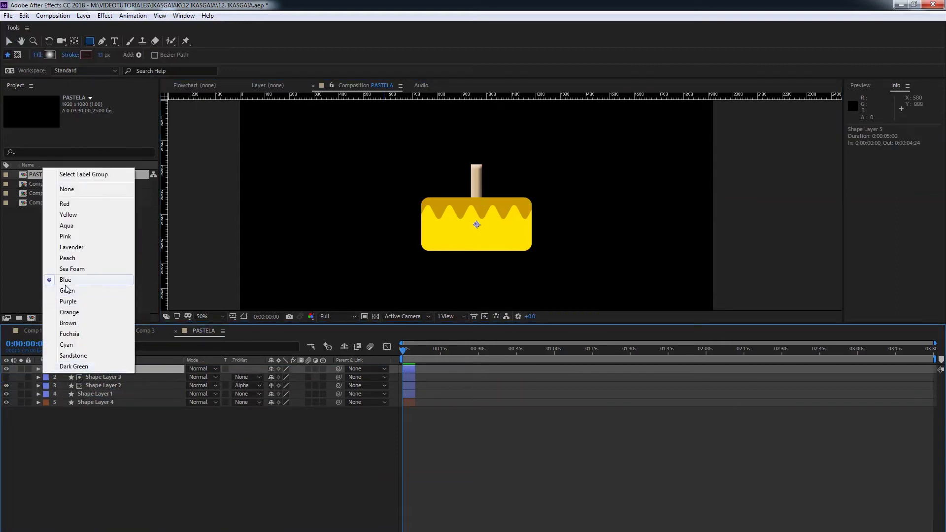
click(69, 312)
Draw a closed, curved flame path just above the candle with the Pen tool.
click(39, 369)
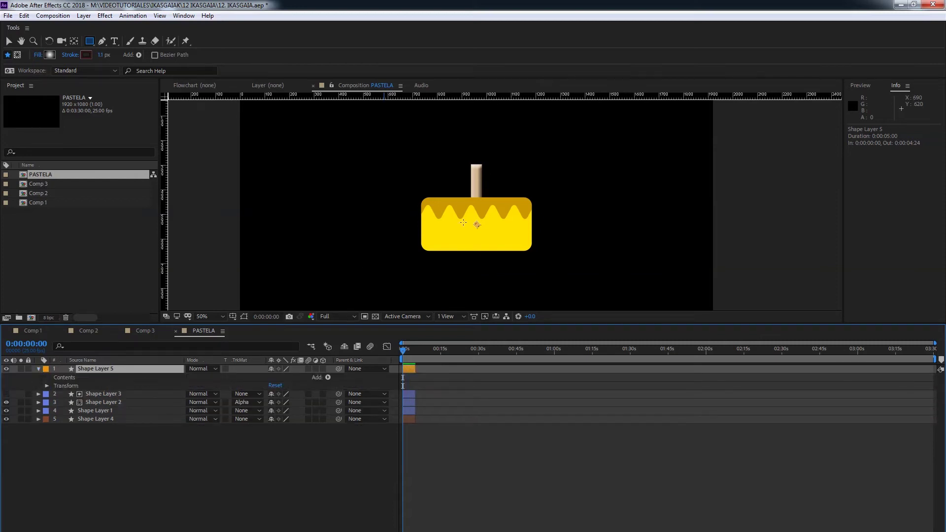
scroll(497, 193, up, 2)
drag(496, 192, 477, 264)
key(q)
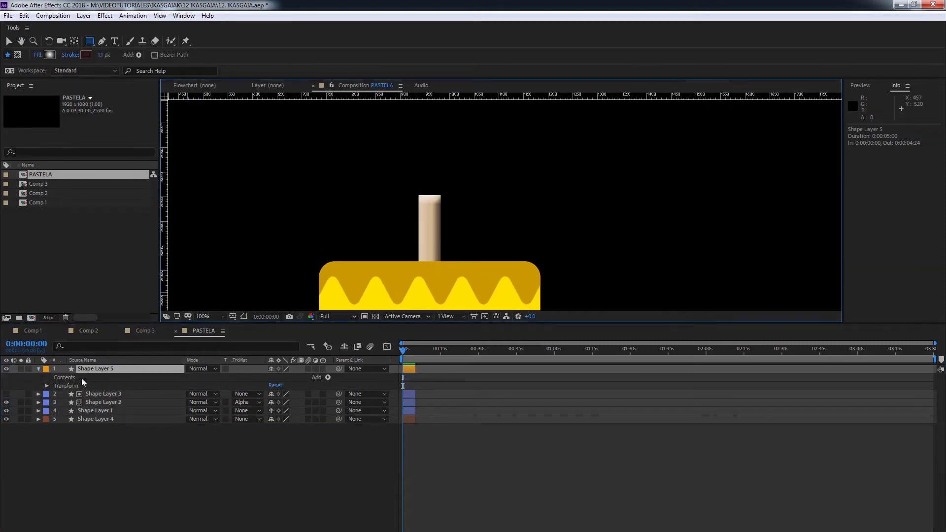
click(102, 42)
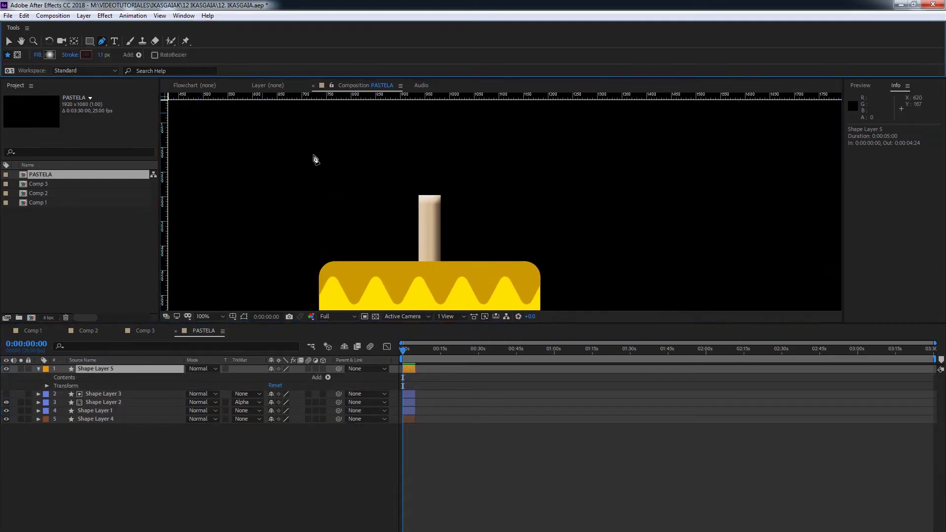
click(426, 193)
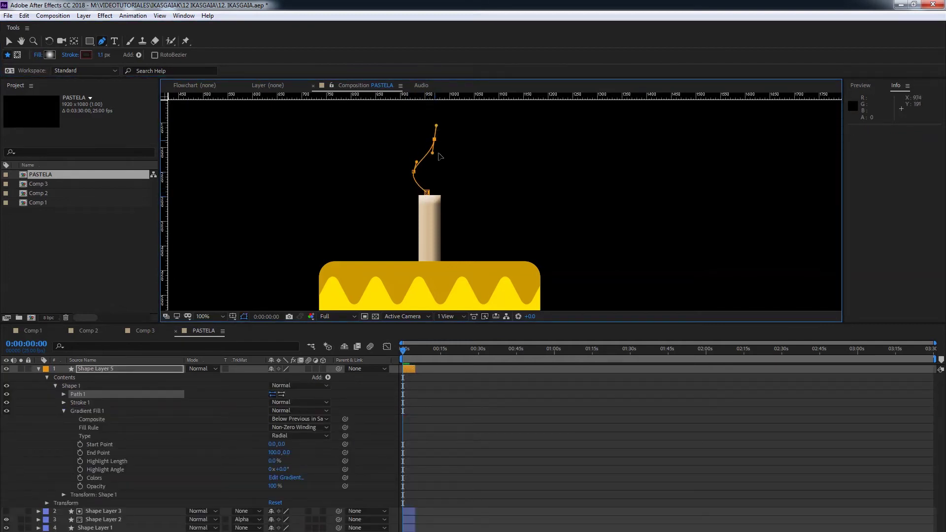
mouse_move(428, 193)
mouse_down()
mouse_move(419, 195)
mouse_move(434, 193)
mouse_up()
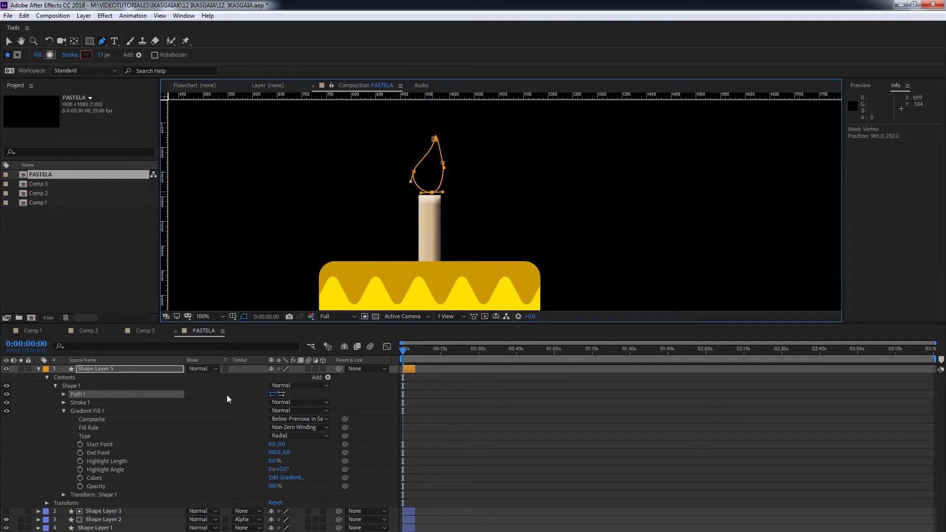
Delete the stroke and the gradient fill from the flame shape.
click(79, 404)
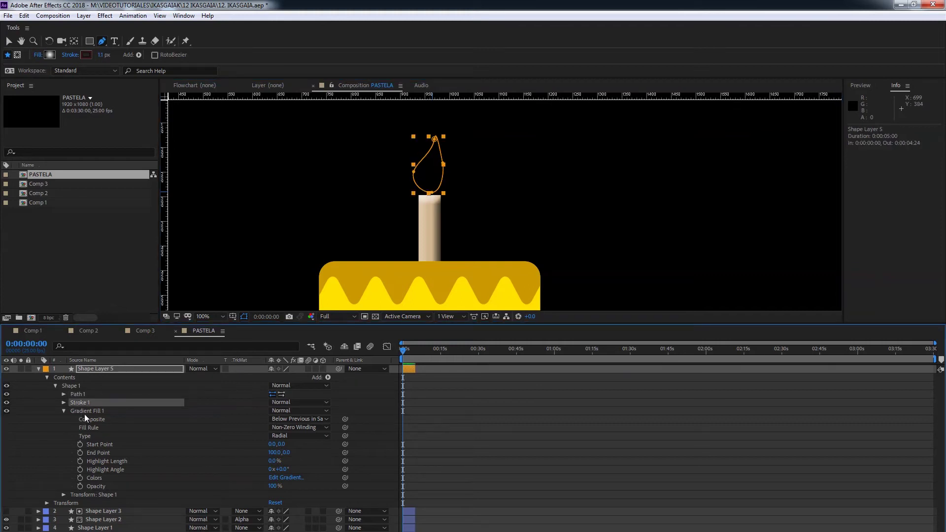
shift+click(84, 413)
key(Delete)
Add a new fill to the flame and change its type to Radial Gradient.
click(328, 377)
click(351, 222)
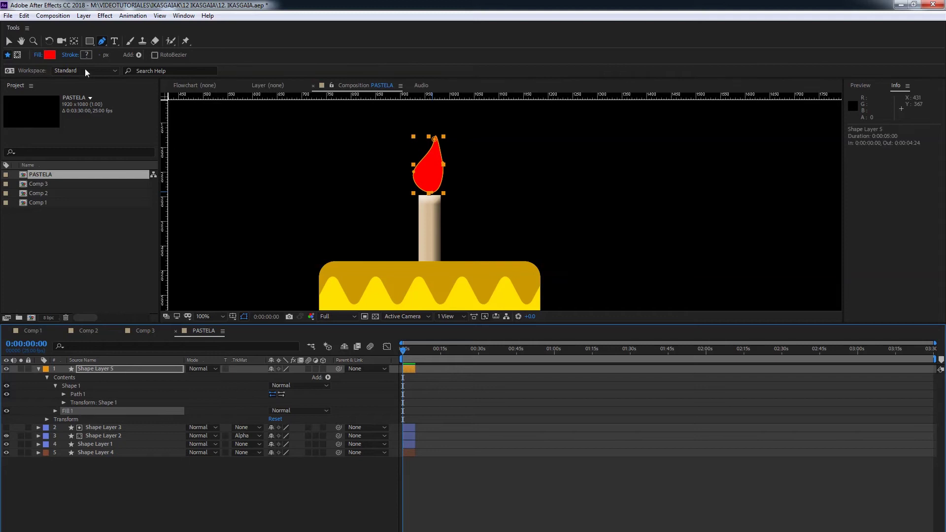
click(38, 55)
click(458, 265)
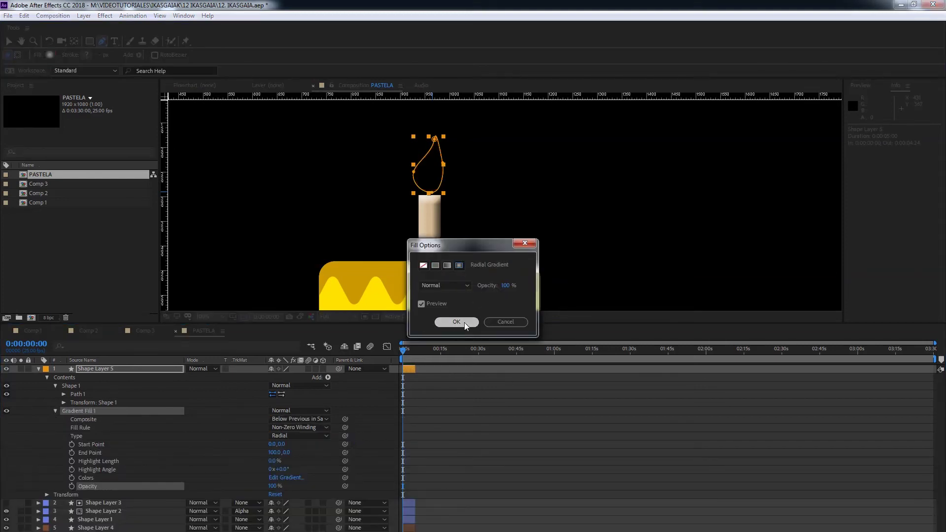
click(456, 322)
Colour the flame's gradient from yellow-orange to dark red, with its start point at -19, -187 and end point at 109, -151.
click(286, 478)
click(211, 47)
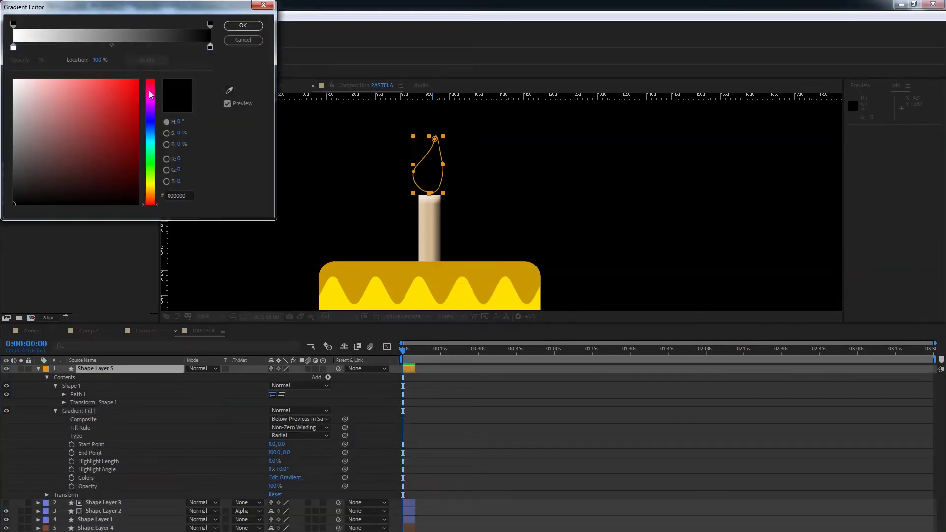
click(116, 164)
click(13, 47)
click(151, 185)
drag(131, 88, 149, 64)
click(232, 26)
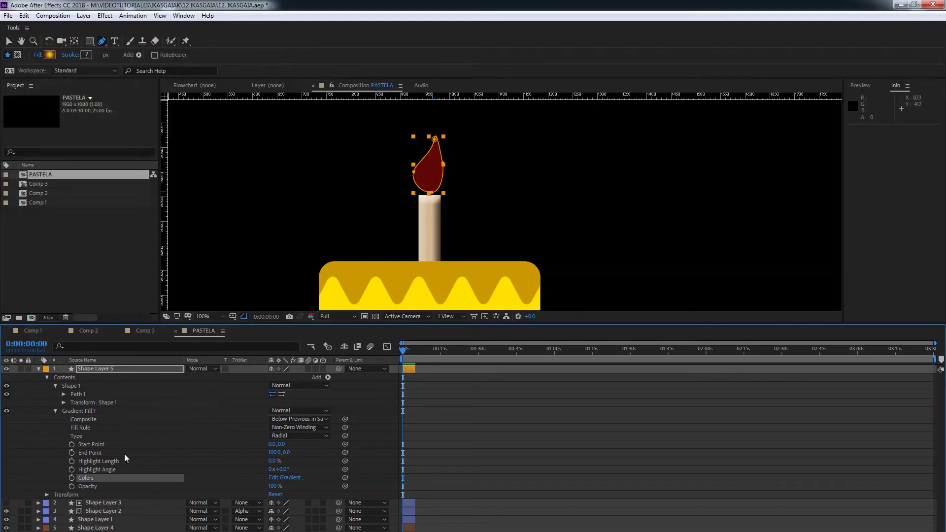
mouse_move(272, 445)
mouse_down()
mouse_move(278, 452)
mouse_move(287, 442)
mouse_up()
Start keyframing the flame's path and reshape it a few frames in, with the tip leaning left and the base wider.
click(84, 394)
click(64, 394)
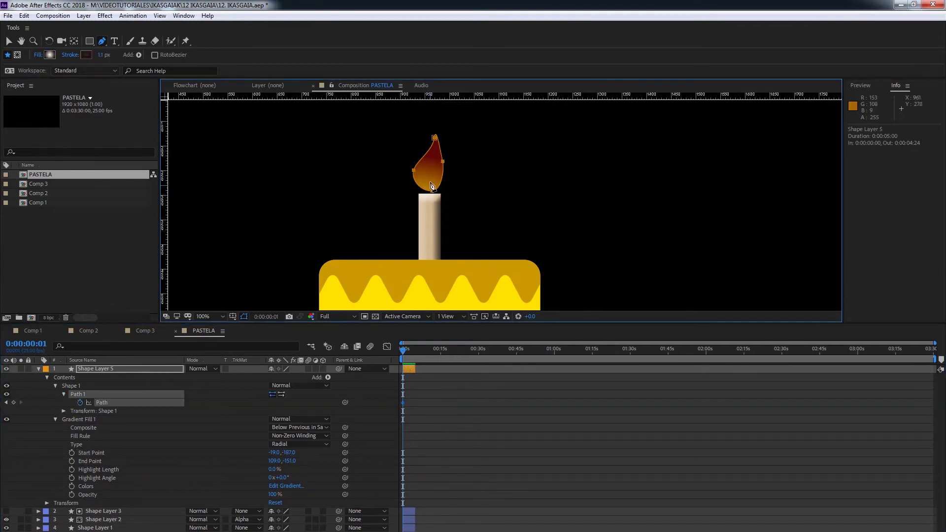
mouse_move(402, 164)
mouse_down()
mouse_move(420, 181)
mouse_move(455, 168)
mouse_move(449, 180)
mouse_move(419, 182)
mouse_move(429, 143)
mouse_move(438, 146)
mouse_move(424, 139)
mouse_move(406, 155)
mouse_up()
key(Page_Down)
click(453, 171)
key(ctrl+z)
click(449, 180)
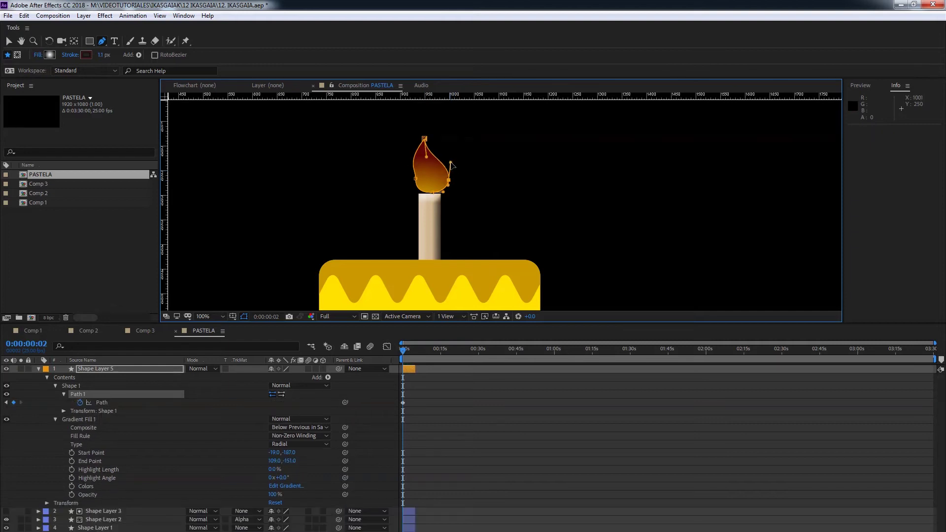
ctrl+click(416, 170)
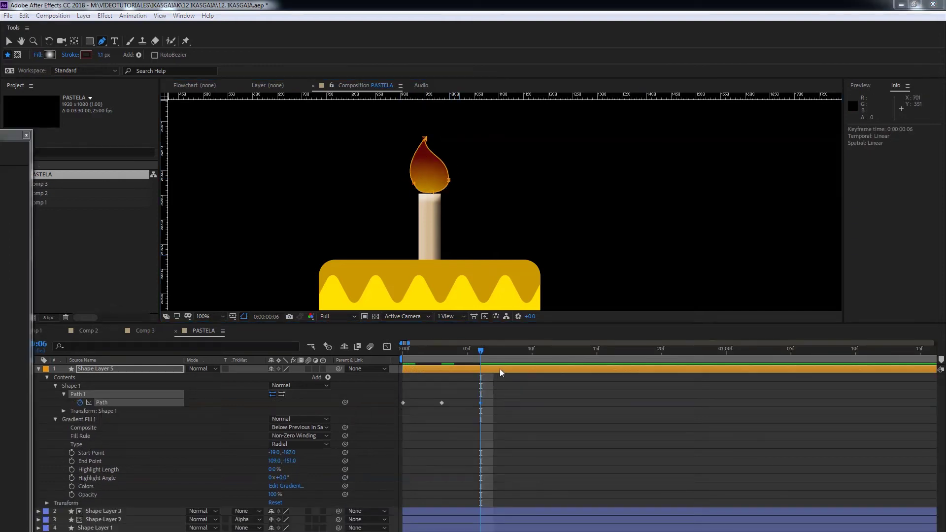
At frame 8, reshape the flame path by moving its tip to 977, 176 and pulling its left side point inward.
drag(484, 356, 507, 365)
drag(422, 143, 438, 135)
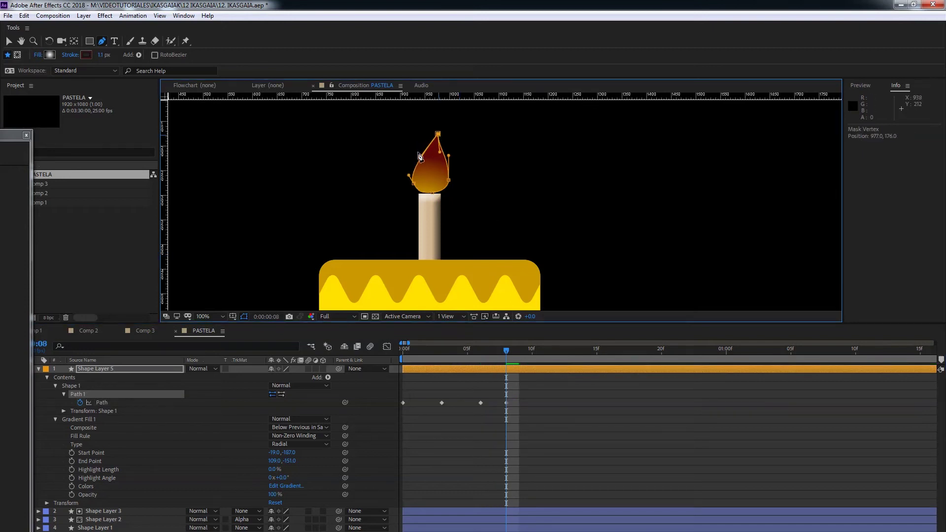
drag(449, 180, 418, 180)
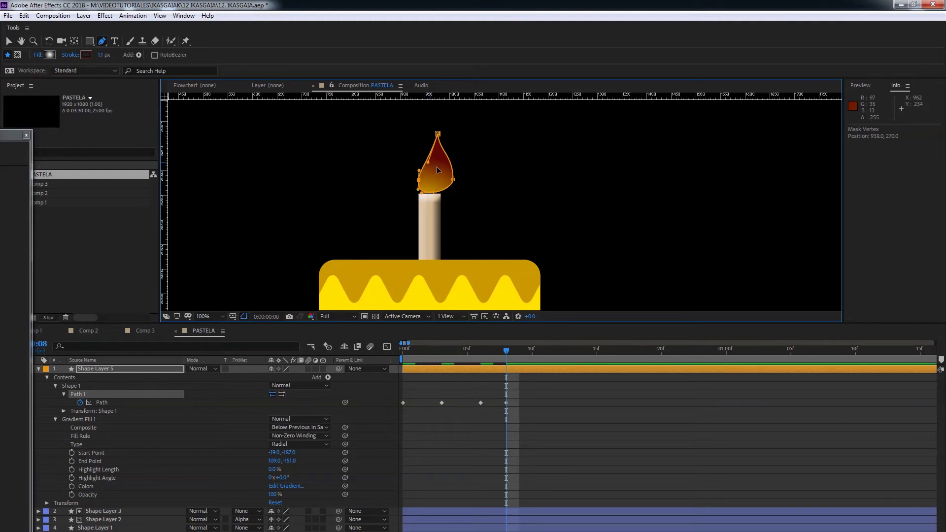
At frame 10, reshape the flame so its tip leans left at about 938, 188 and its body shifts left.
key(Page_Down)
key(Page_Down)
drag(438, 134, 420, 143)
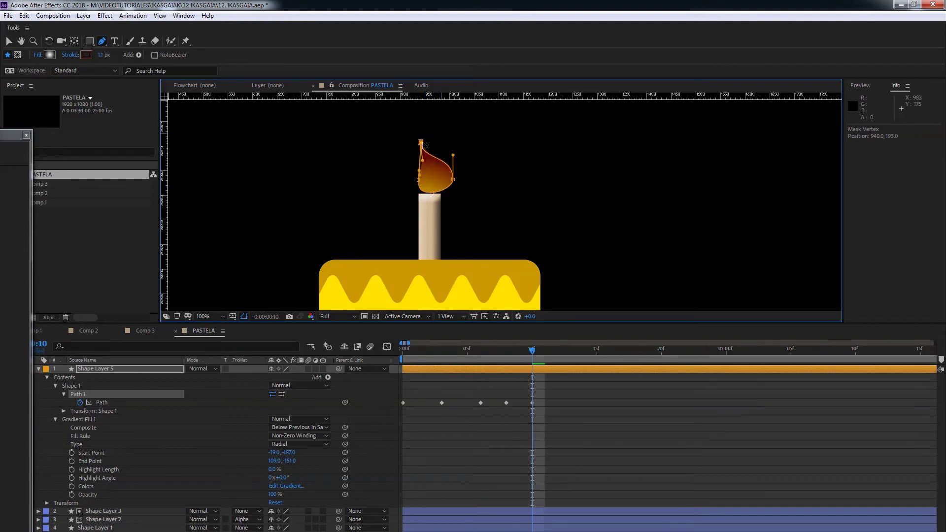
drag(413, 185, 431, 194)
drag(420, 143, 407, 169)
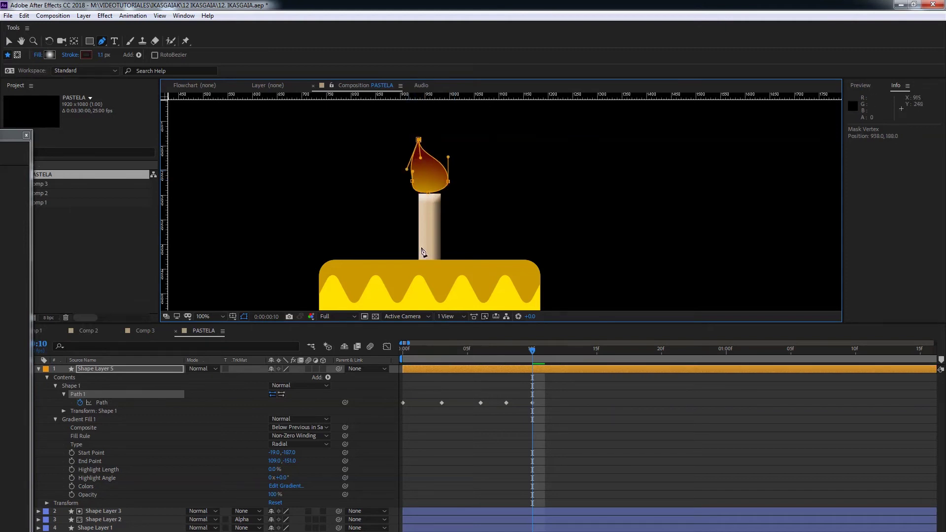
Copy the flame's first path keyframe to frame 12, end the work area there and preview the loop.
key(Page_Down)
key(Page_Down)
click(403, 403)
key(ctrl+c)
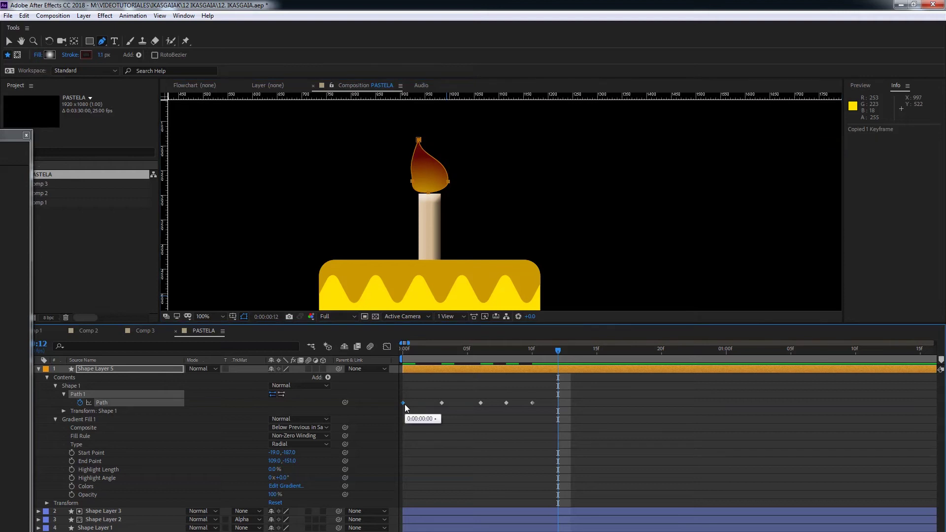
key(ctrl+v)
key(n)
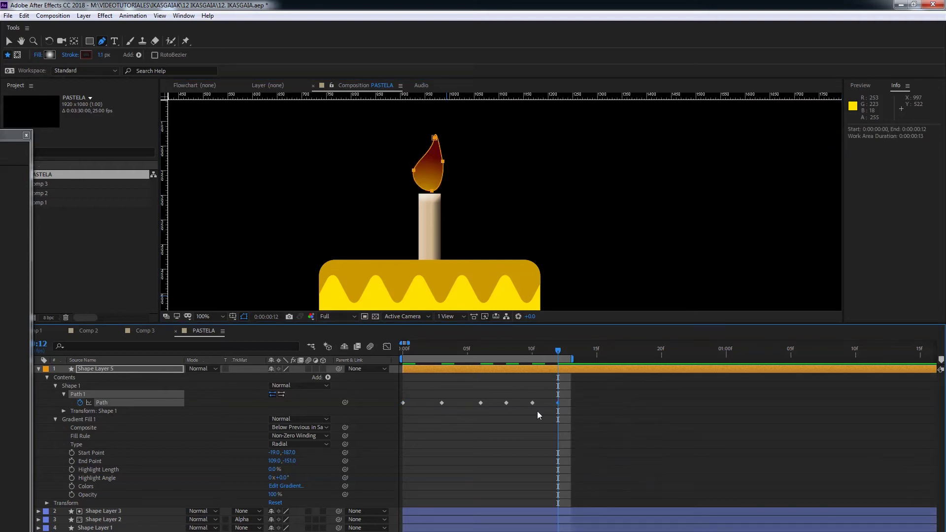
key(space)
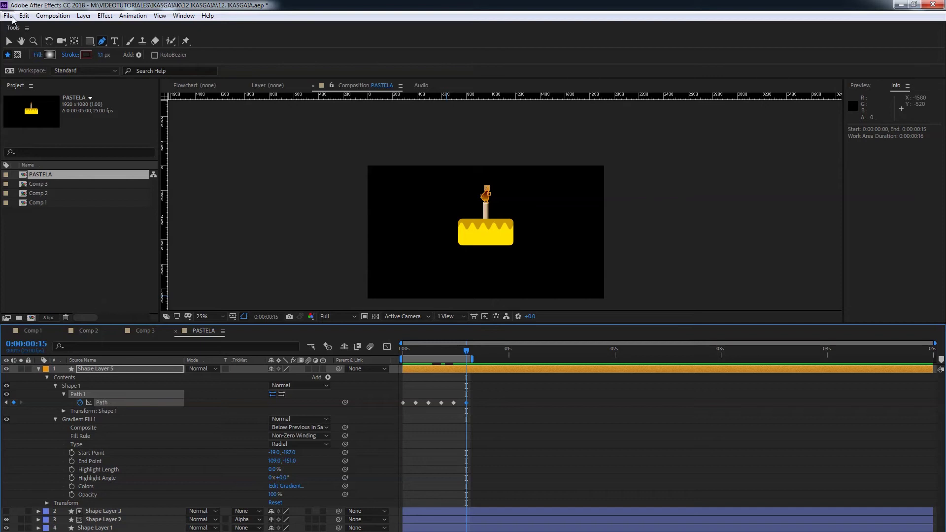
Trim the PASTELA composition to its work area and play back the flame animation.
click(51, 16)
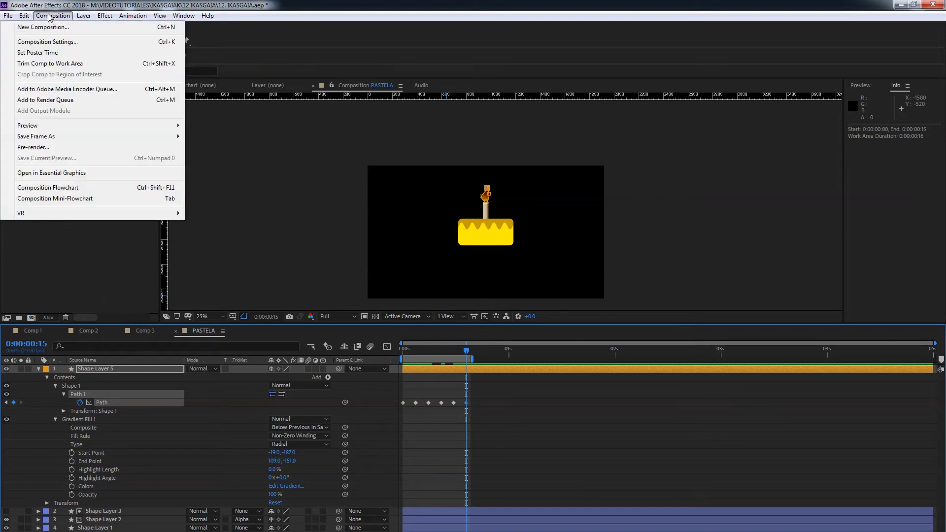
click(49, 64)
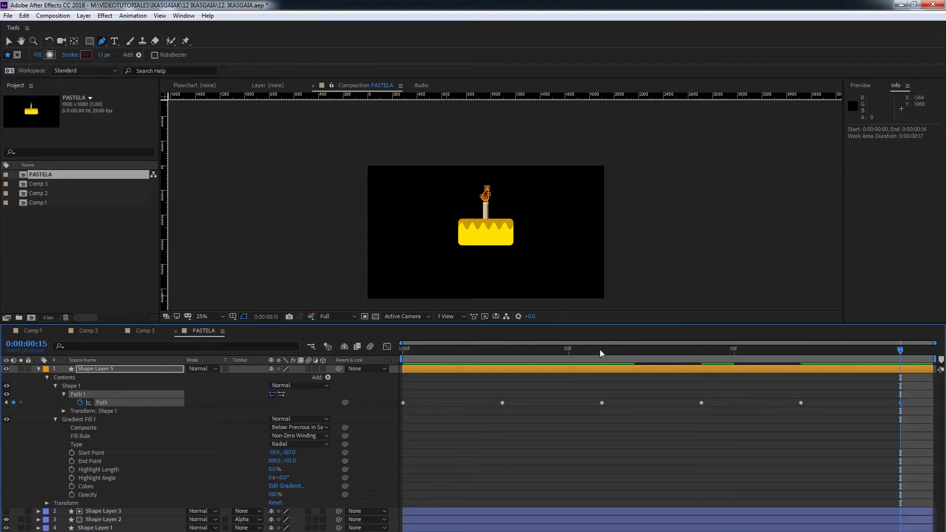
drag(534, 345, 626, 368)
key(space)
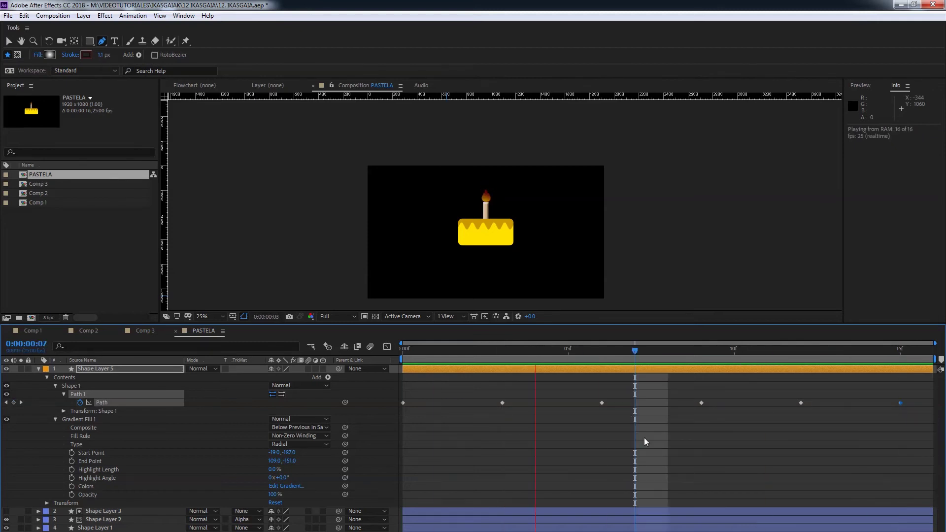
key(space)
Add the PASTELA composition as the top layer of Comp 3, with position 960, 686 and scale 74.1%.
click(150, 331)
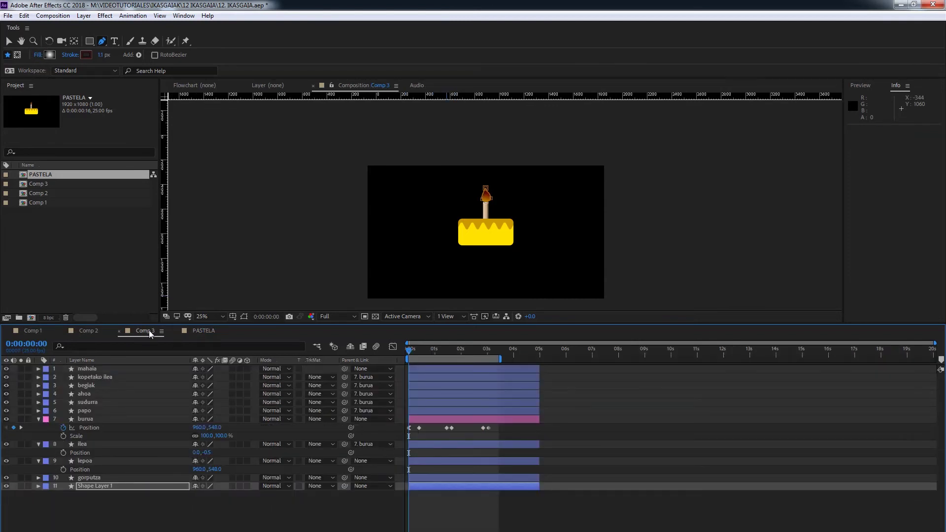
drag(35, 177, 141, 367)
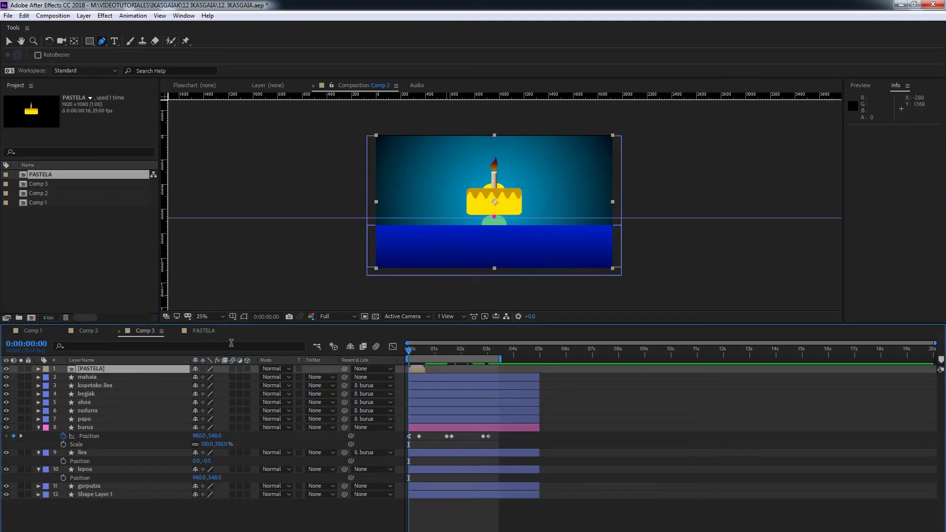
key(p)
mouse_move(214, 377)
mouse_down()
mouse_move(192, 399)
mouse_move(230, 377)
mouse_up()
key(shift+s)
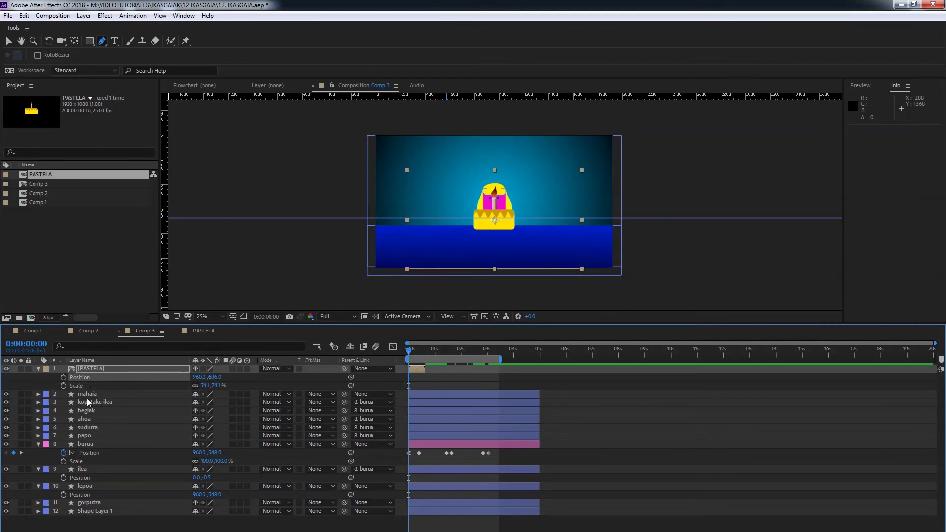
Give the nine character layers, from kopetako ilea through gorputza, the Fuchsia label colour.
click(91, 403)
ctrl+click(85, 412)
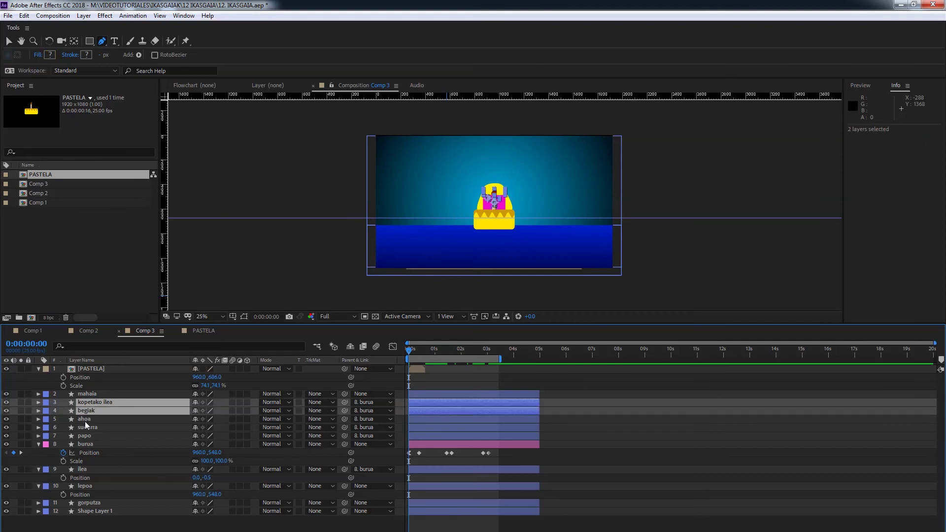
ctrl+click(85, 420)
ctrl+click(87, 436)
ctrl+click(86, 427)
ctrl+click(84, 444)
ctrl+click(82, 470)
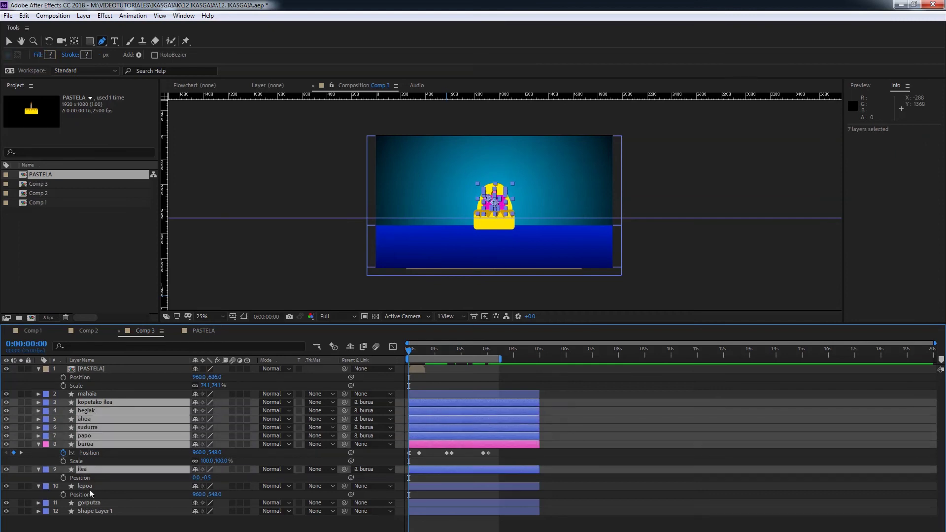
ctrl+click(87, 486)
ctrl+click(89, 503)
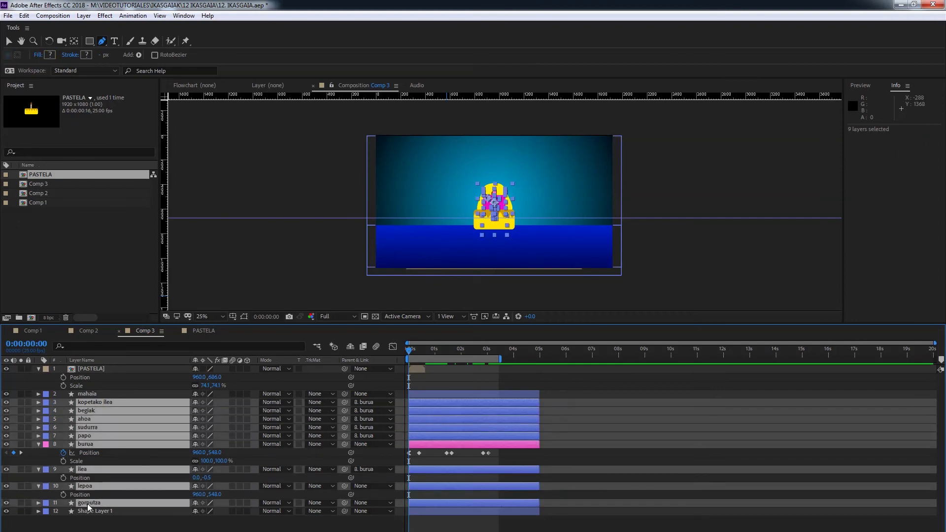
click(49, 405)
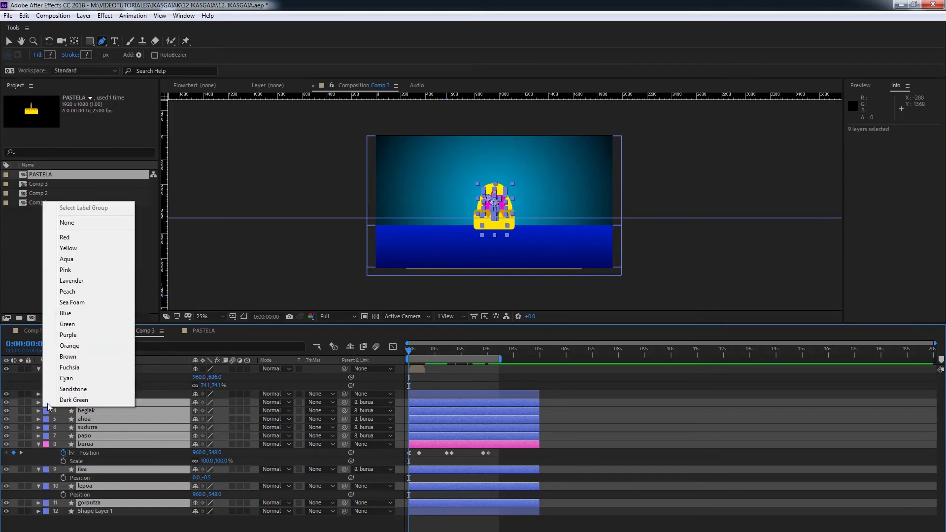
click(81, 363)
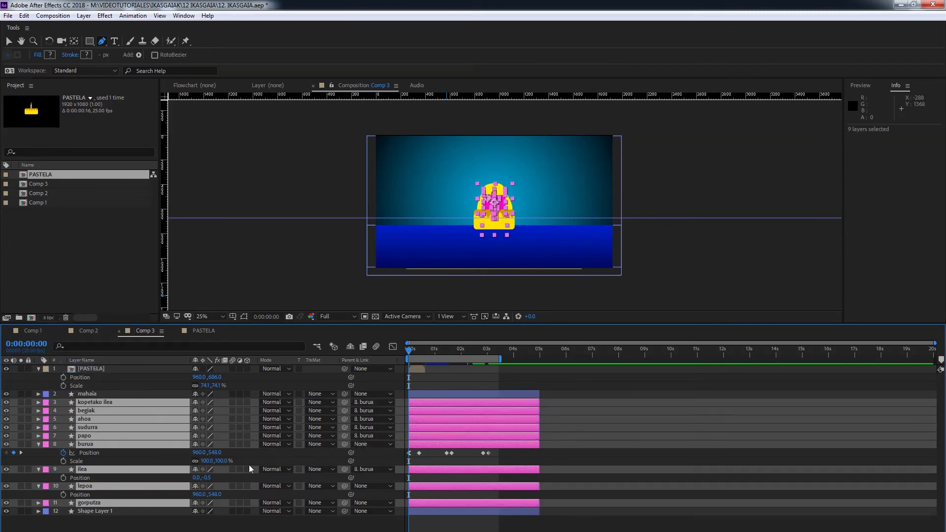
Create a null object and place it directly above the kopetako ilea layer.
click(168, 443)
right_click(13, 401)
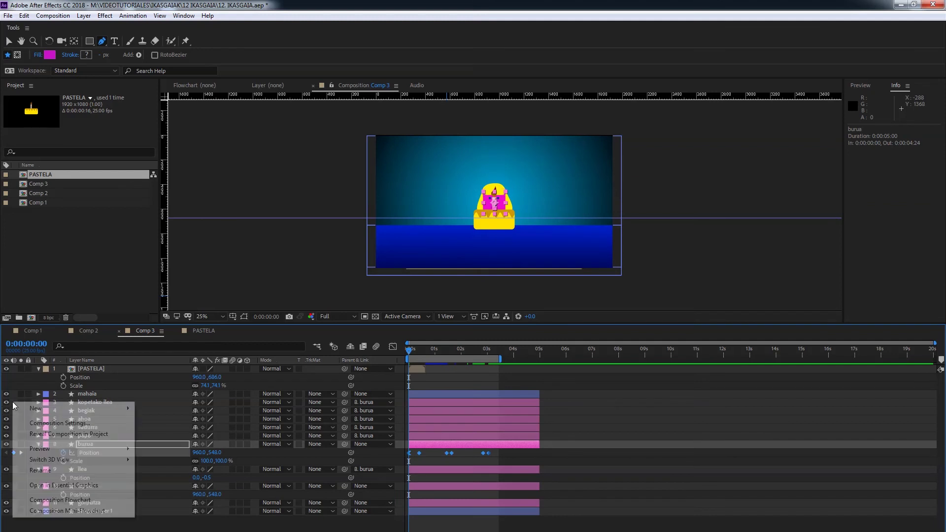
click(161, 471)
drag(84, 448, 96, 400)
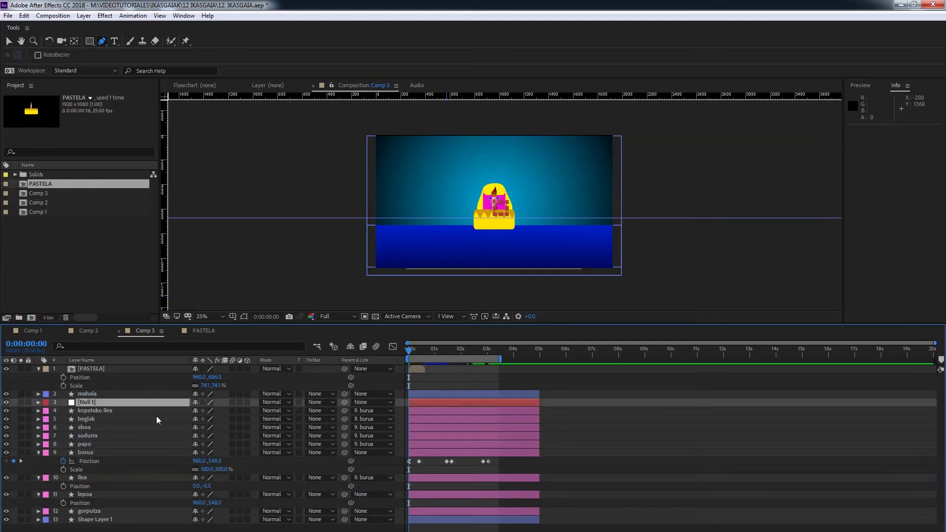
Parent the burua, lepoa and gorputza layers to Null 1.
click(149, 454)
drag(344, 452, 105, 403)
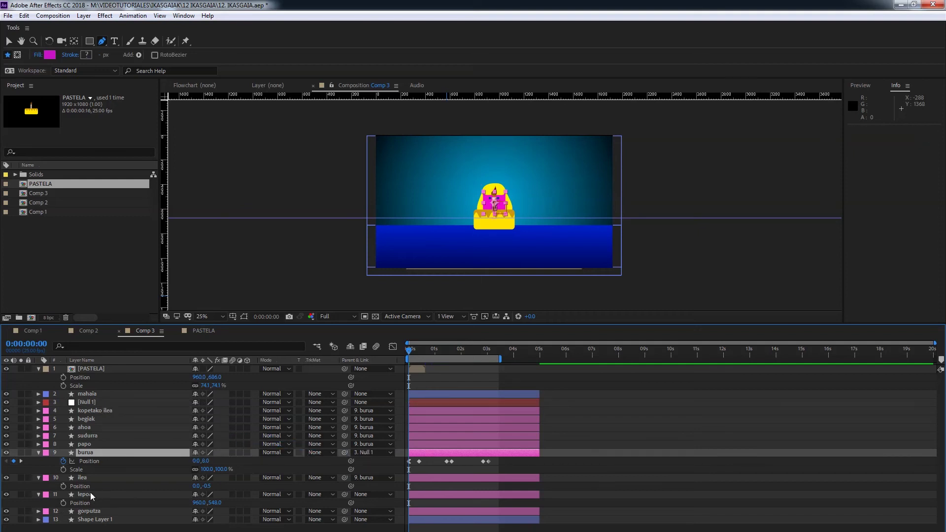
click(90, 494)
ctrl+click(87, 512)
drag(281, 485, 89, 403)
Scale Null 1 to 155% and set its position to 960, 313.
click(89, 403)
key(s)
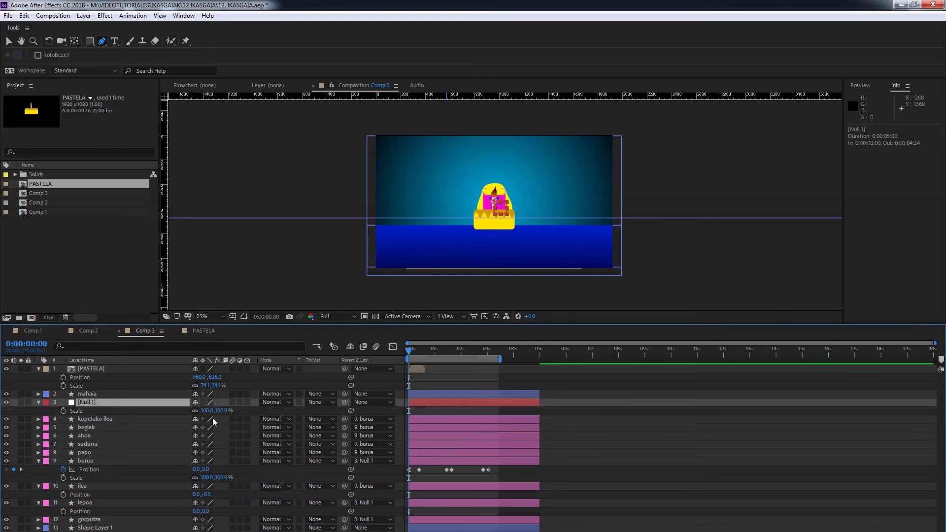
drag(217, 411, 105, 411)
key(shift+p)
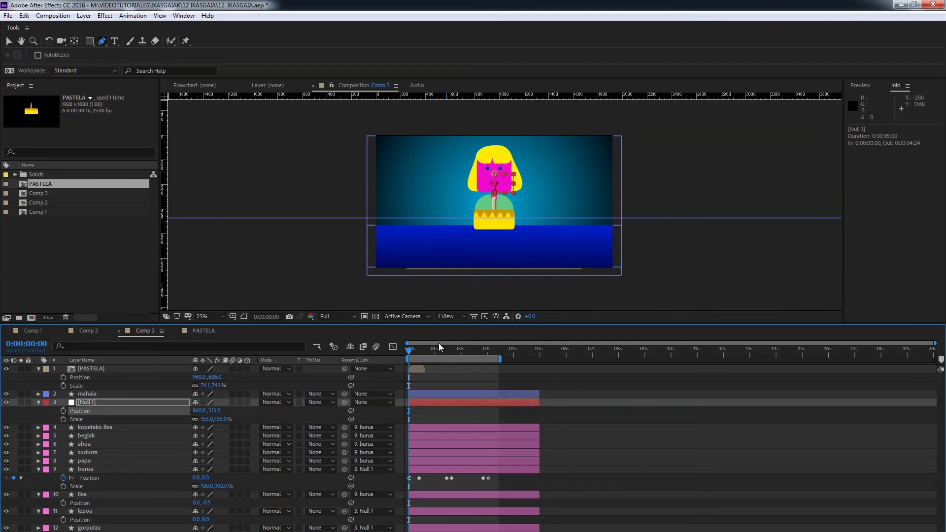
Hide the PASTELA layer, then set the gorputza rectangle's height to 320 and its position to 0, 261.
click(6, 369)
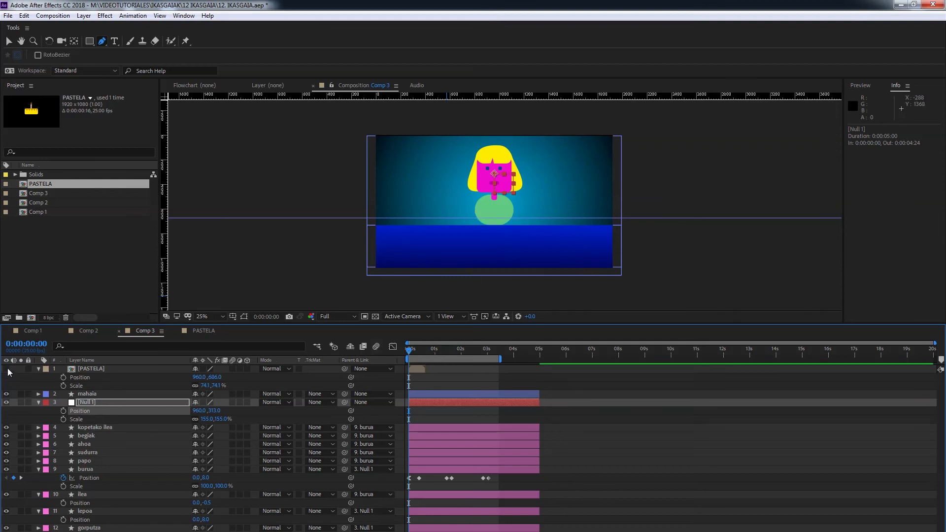
click(108, 526)
click(93, 529)
click(38, 528)
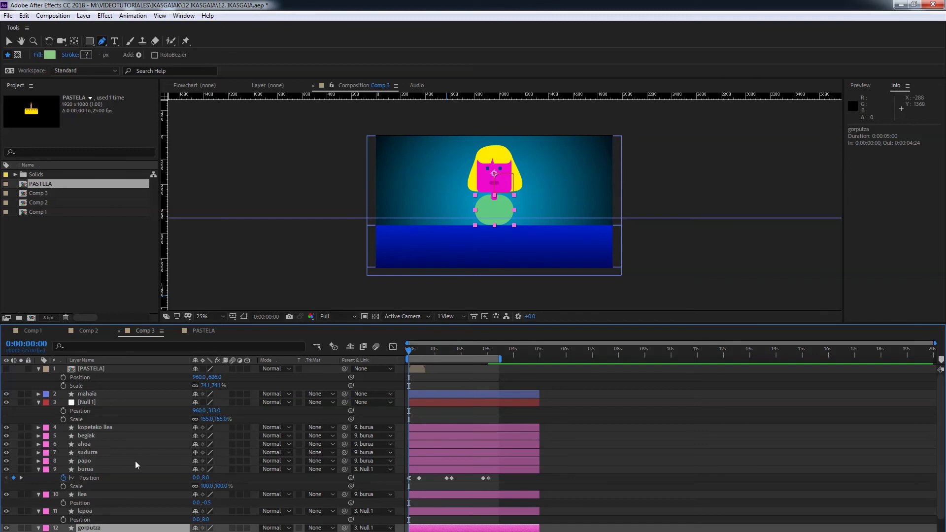
scroll(135, 460, down, 3)
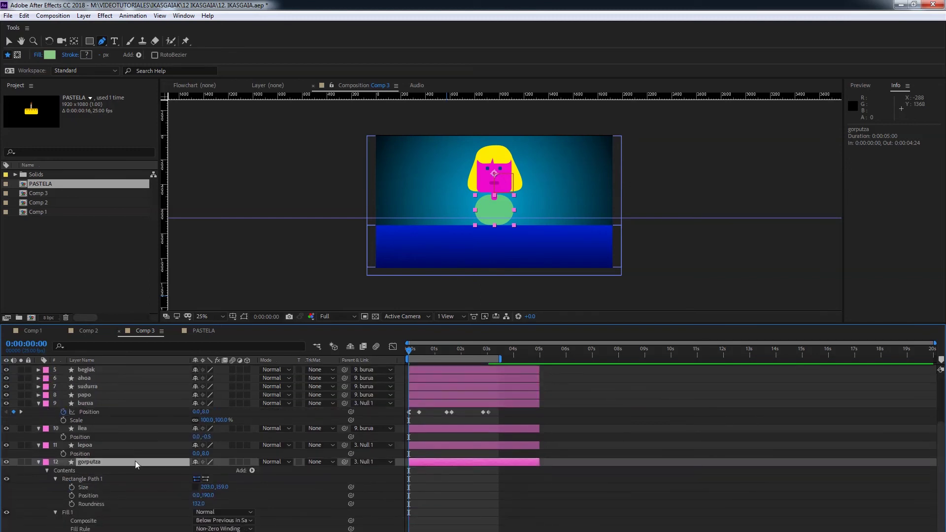
click(39, 445)
click(38, 437)
scroll(133, 461, up, 1)
click(161, 462)
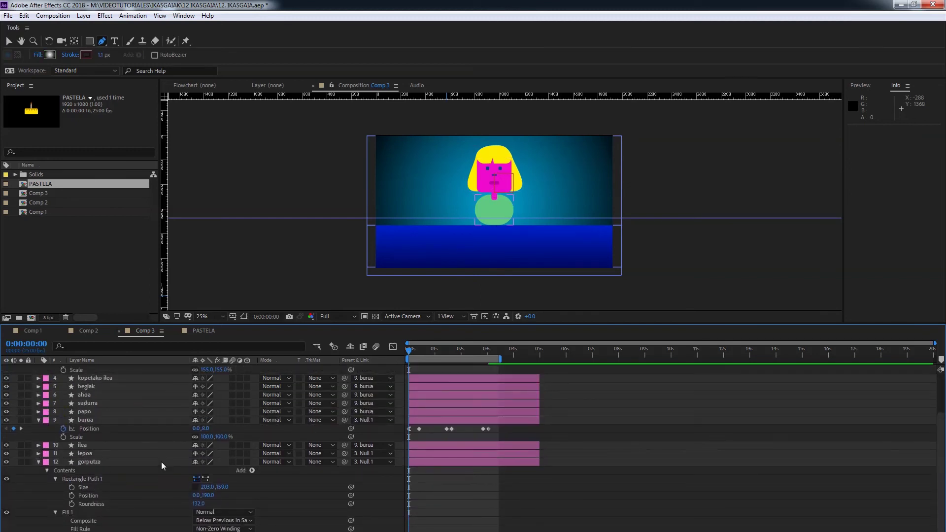
drag(222, 487, 294, 477)
drag(210, 495, 245, 494)
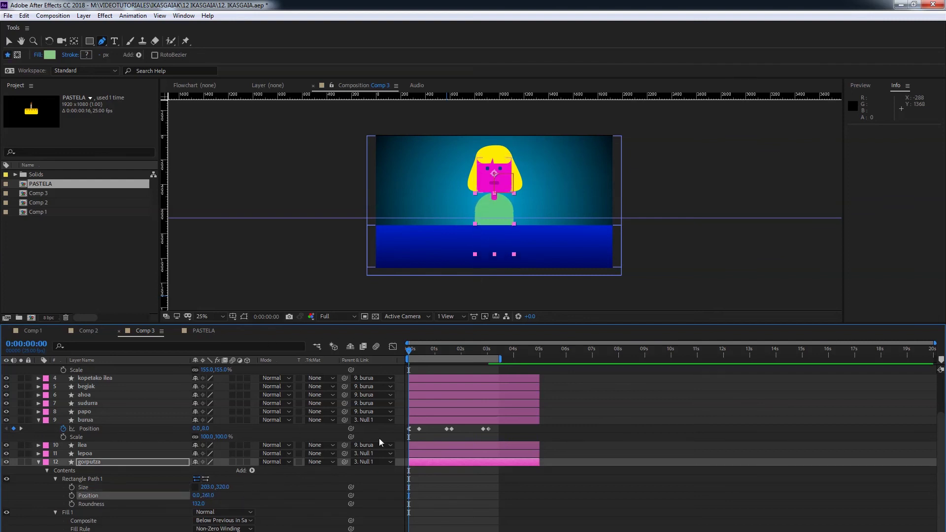
Show the PASTELA layer again, set its position to 960, 702.4 and preview Comp 3.
scroll(14, 378, up, 3)
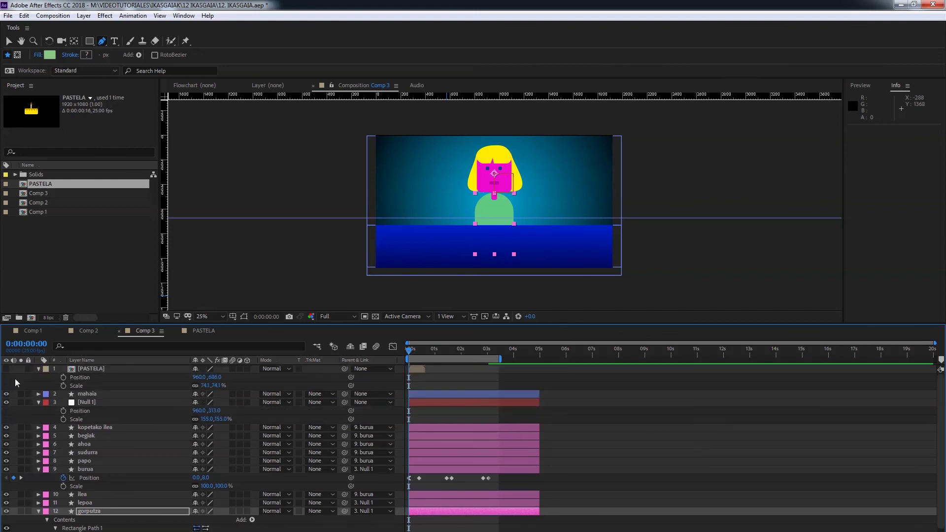
click(5, 369)
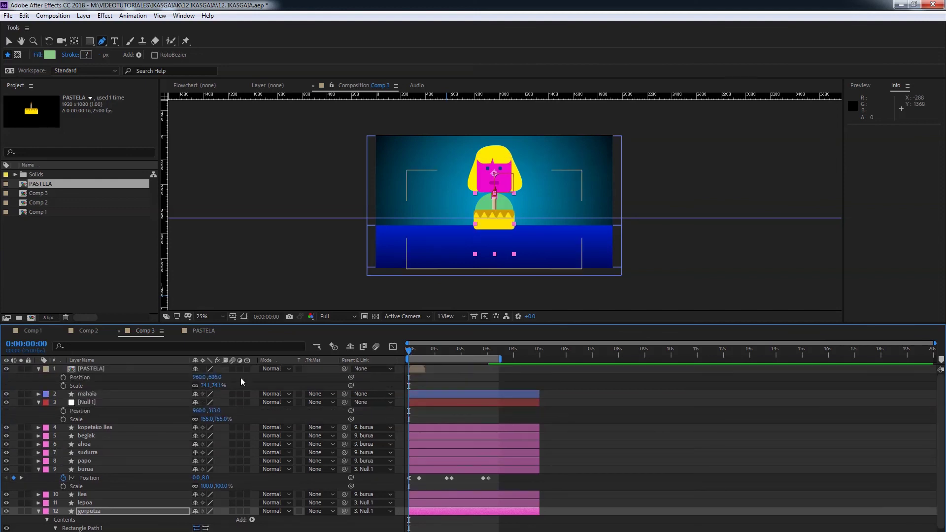
drag(224, 374, 298, 375)
key(space)
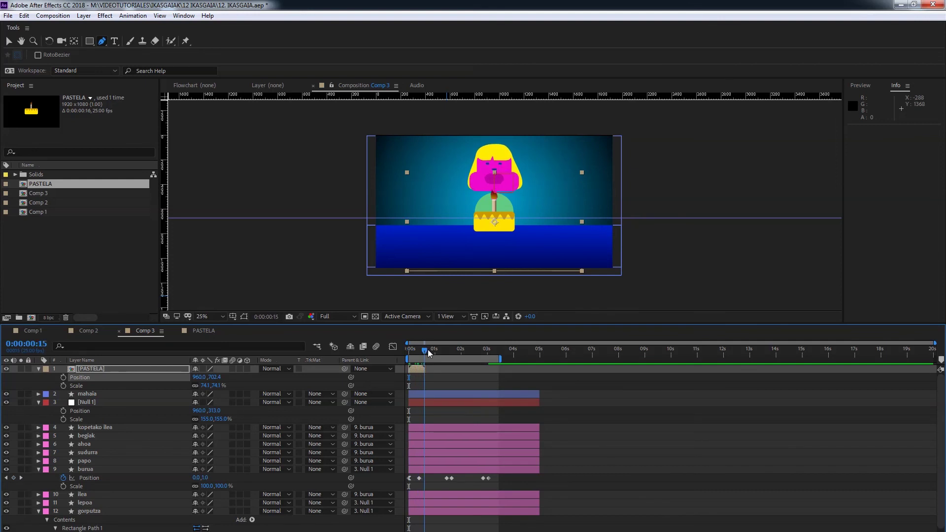
key(space)
Enable time remapping on the PASTELA layer and extend the layer's end to 0:00:03:10.
right_click(88, 369)
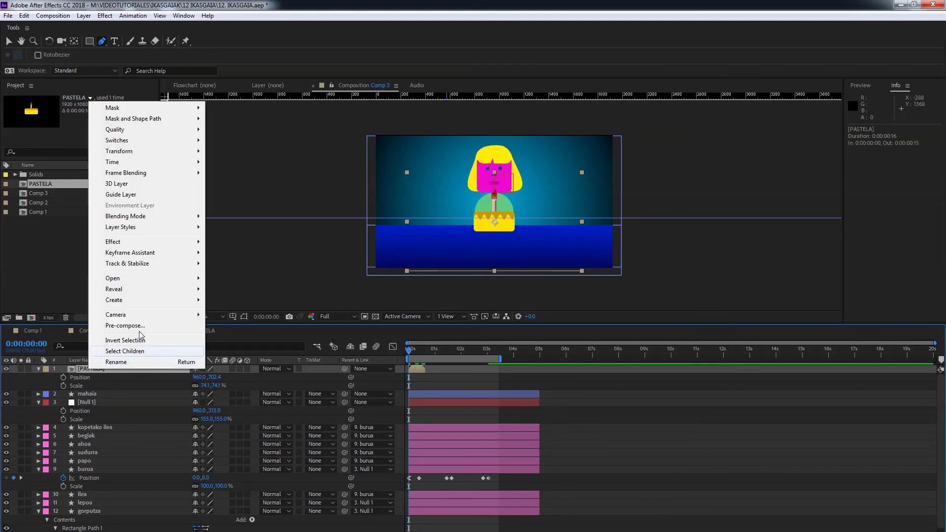
mouse_move(148, 161)
click(241, 162)
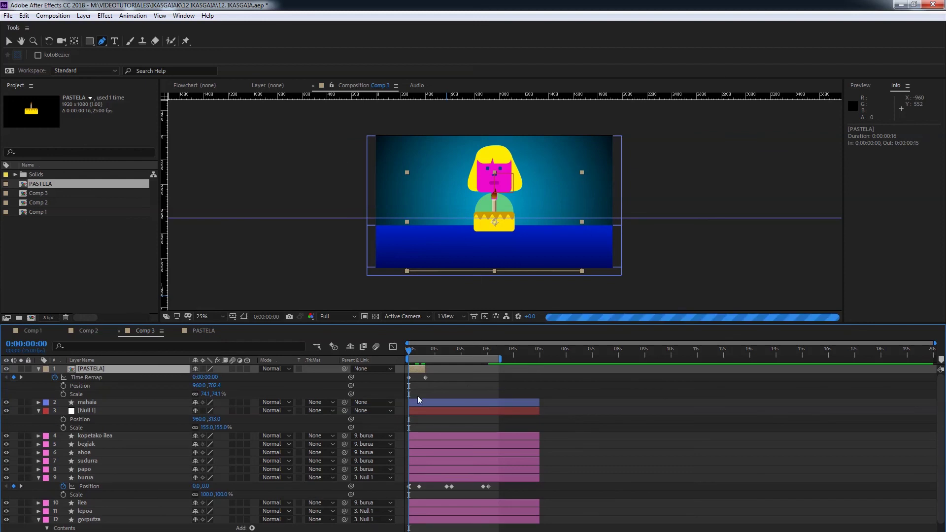
click(428, 350)
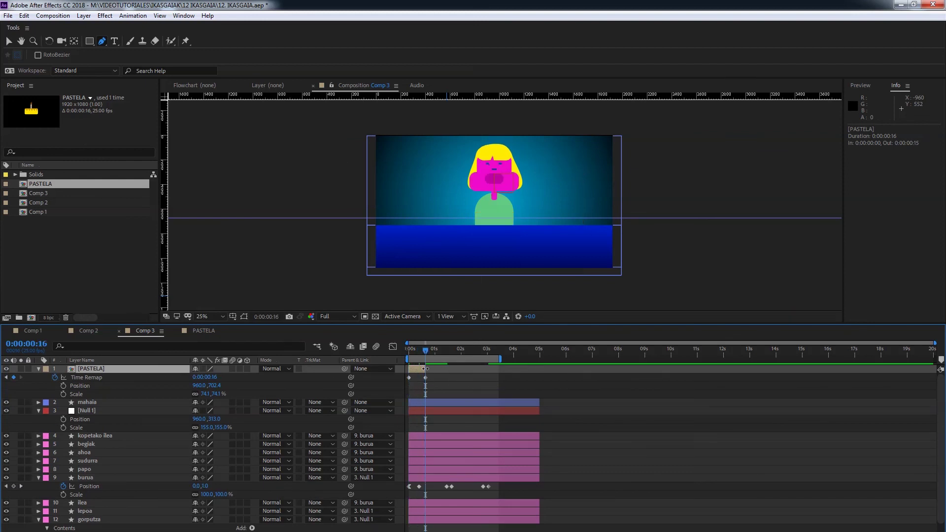
drag(425, 369, 501, 372)
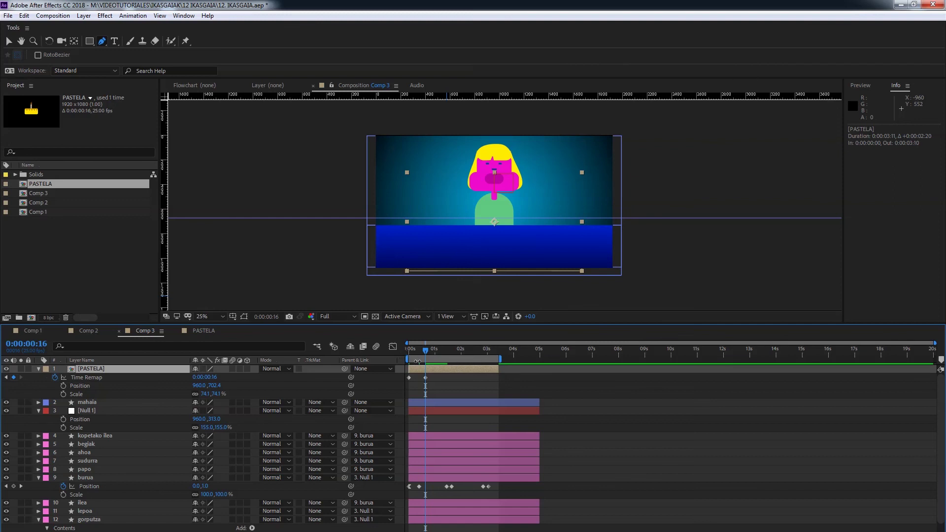
Set PASTELA's Time Remap value at frame 16 to 0:00:00:15, and paste a copy of both keyframes one frame after it.
drag(424, 353, 427, 354)
drag(208, 377, 204, 377)
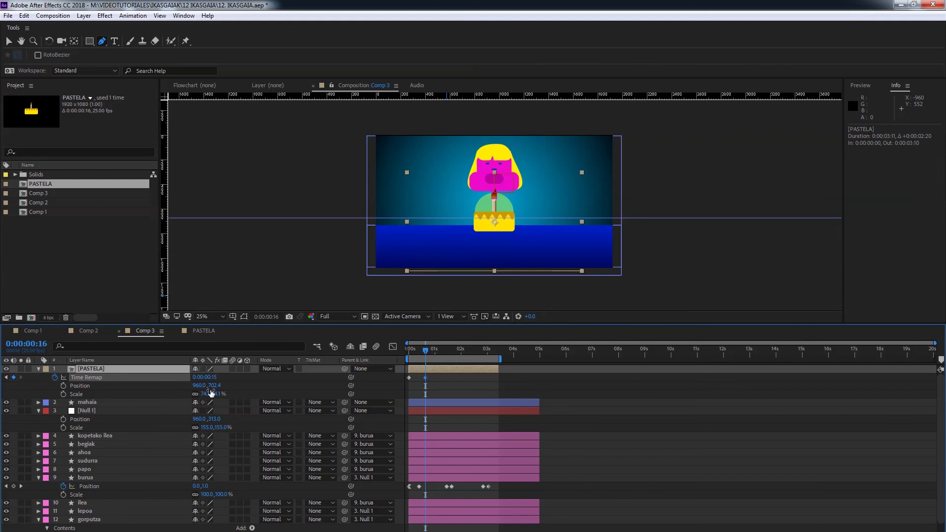
key(Page_Down)
drag(433, 377, 404, 377)
key(ctrl+c)
key(ctrl+v)
Paste a copy of PASTELA's four Time Remap keyframes at 0:00:01:09 and again one frame after 0:00:02:17, and preview Comp 3 from the start.
drag(448, 353, 409, 377)
key(Page_Down)
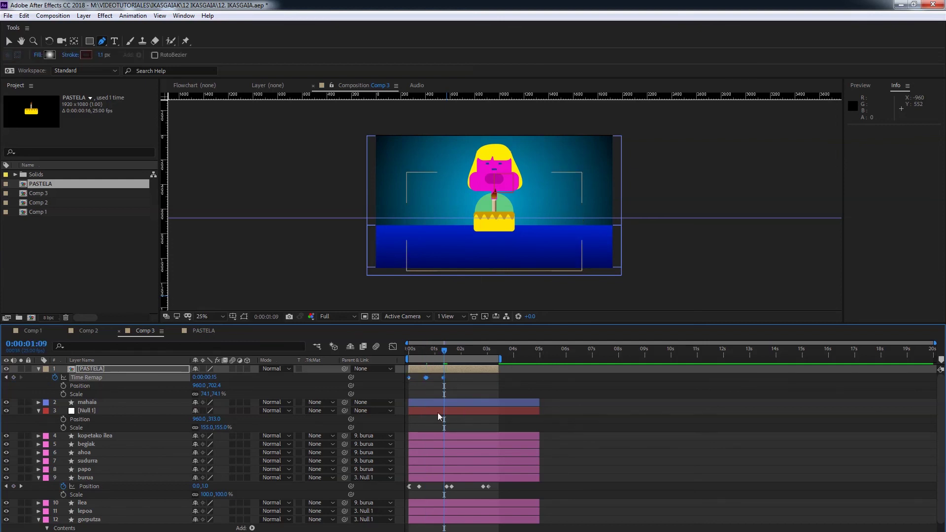
key(ctrl+v)
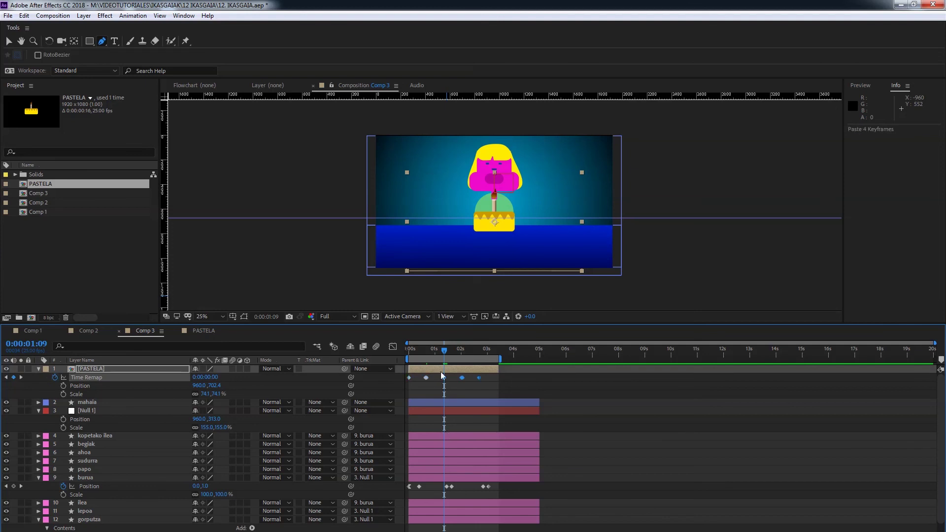
click(479, 350)
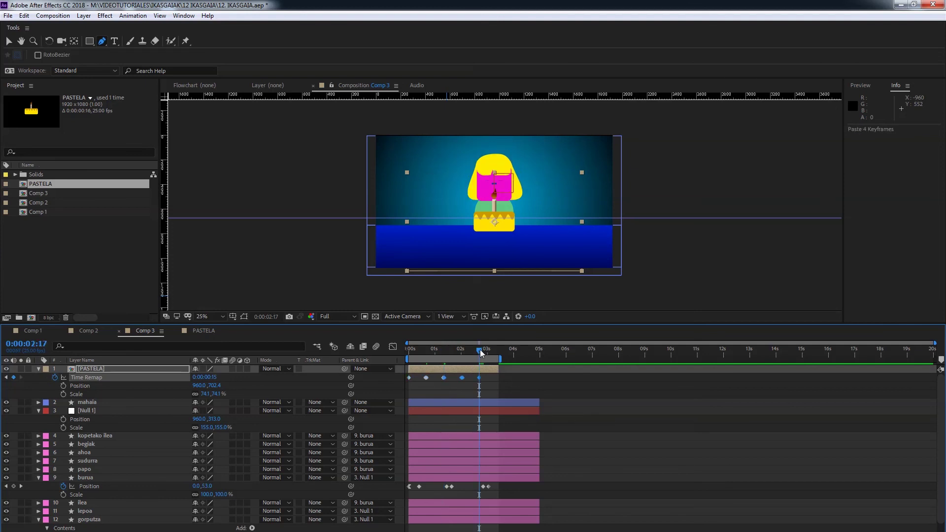
key(Page_Down)
key(ctrl+v)
key(Home)
key(space)
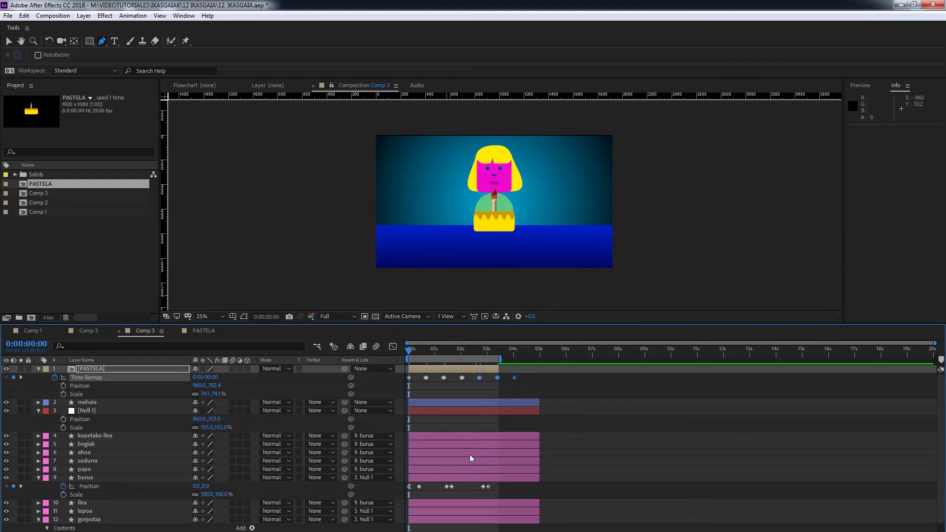